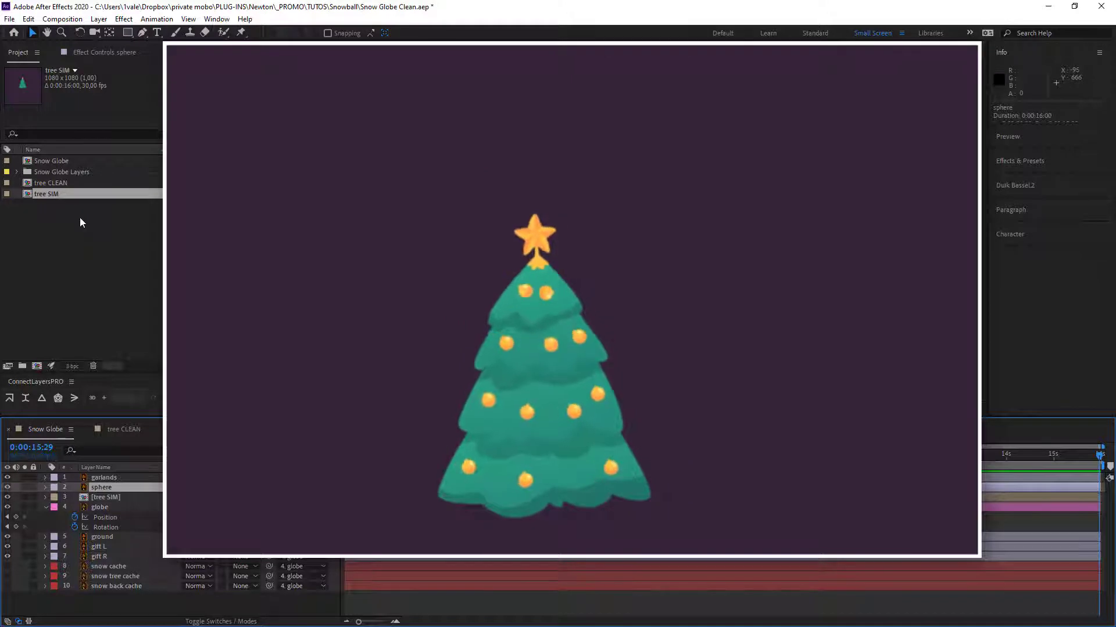
- Open the tree SIM composition
{"action": "left_click", "coordinate": [54, 208]}
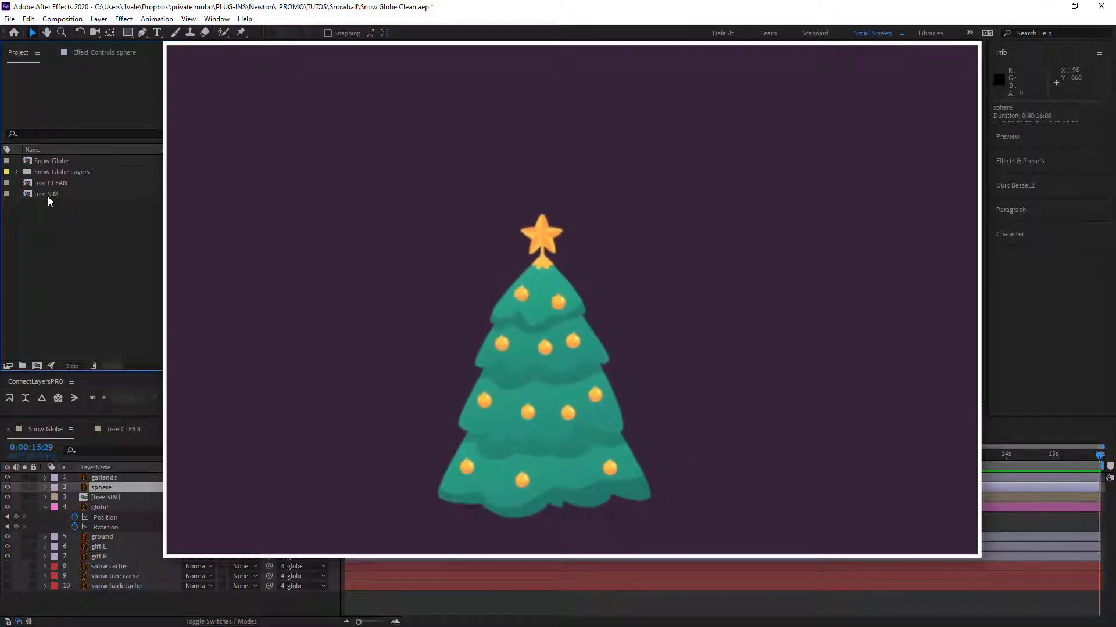
{"action": "left_click", "coordinate": [50, 193]}
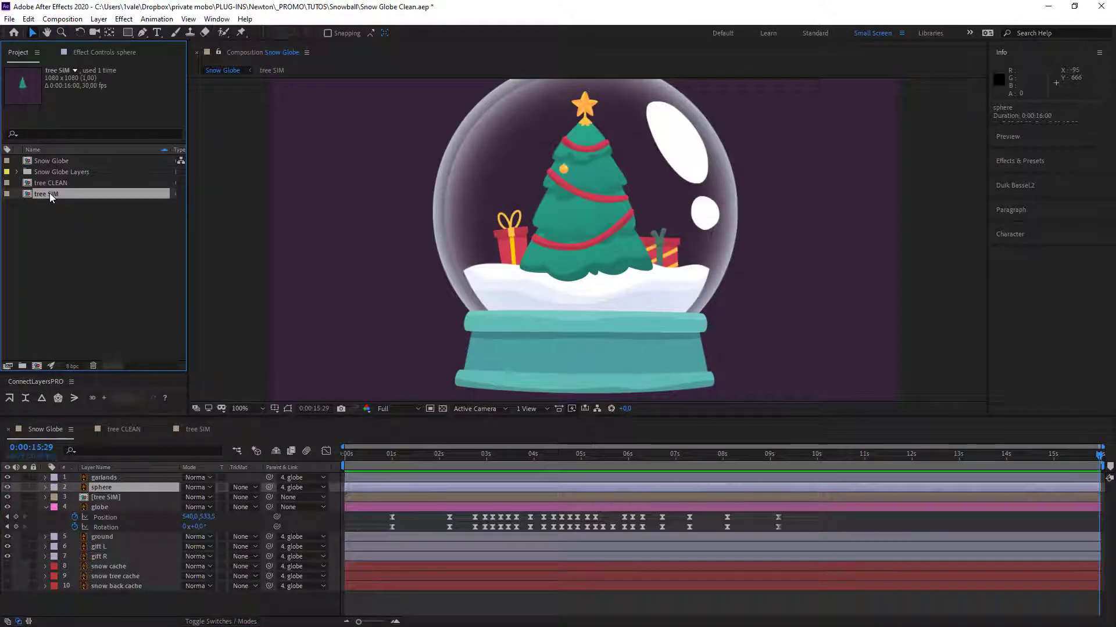
{"action": "double_click", "coordinate": [42, 194]}
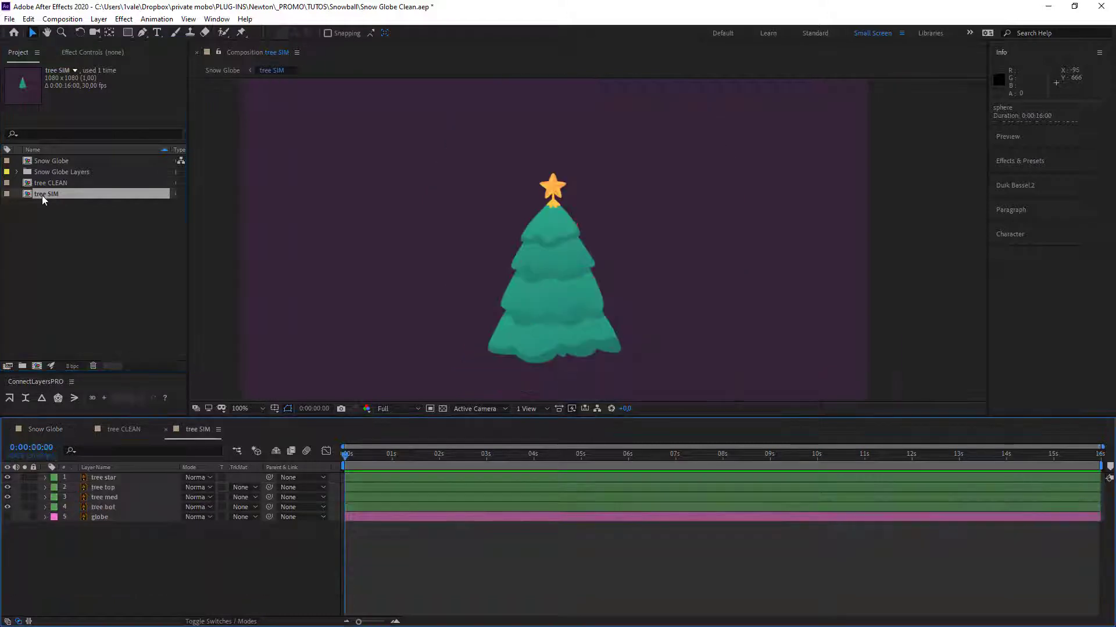
{"action": "scroll", "coordinate": [537, 324], "scroll_direction": "up", "scroll_amount": 2}
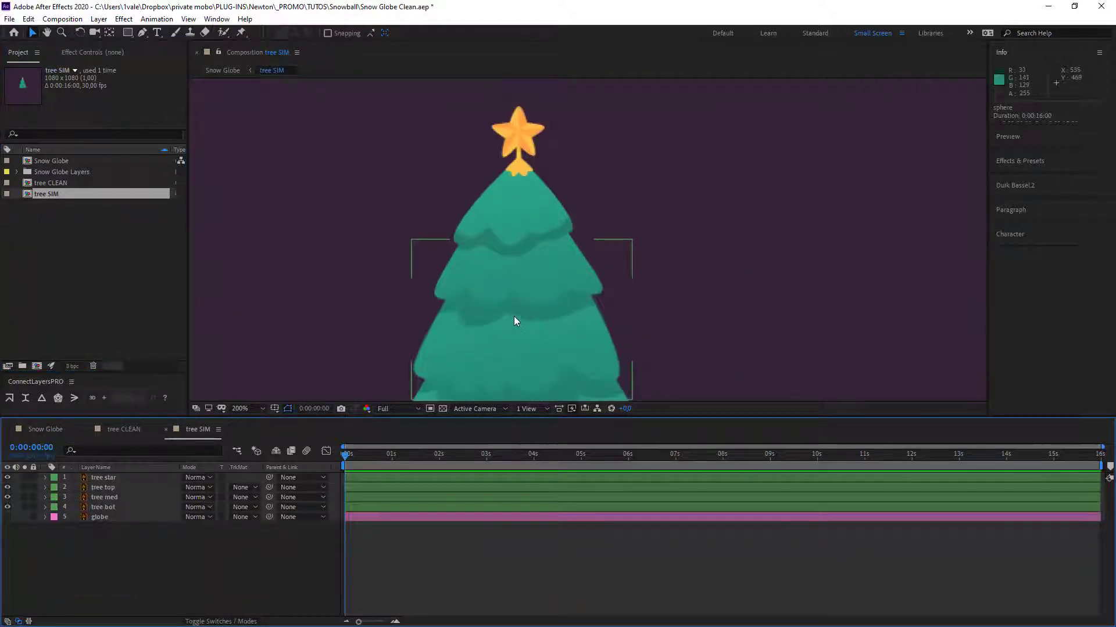
- Place the sphere artwork from the Snow Globe Layers folder on the topmost tier of the tree
{"action": "left_click", "coordinate": [17, 172]}
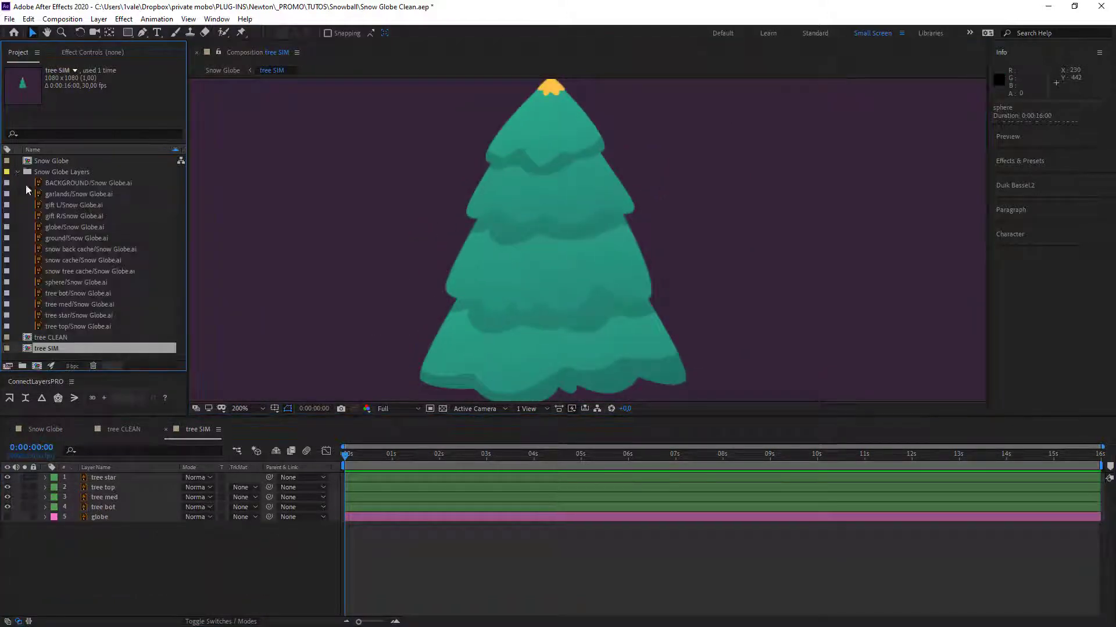
{"action": "left_click", "coordinate": [109, 195]}
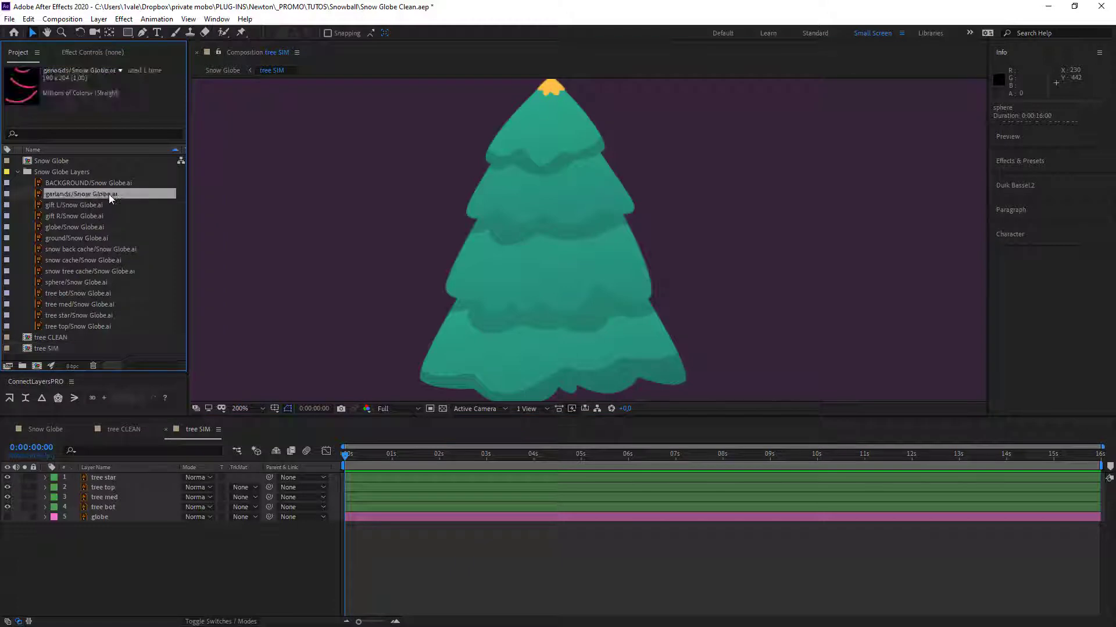
{"action": "left_click", "coordinate": [85, 226]}
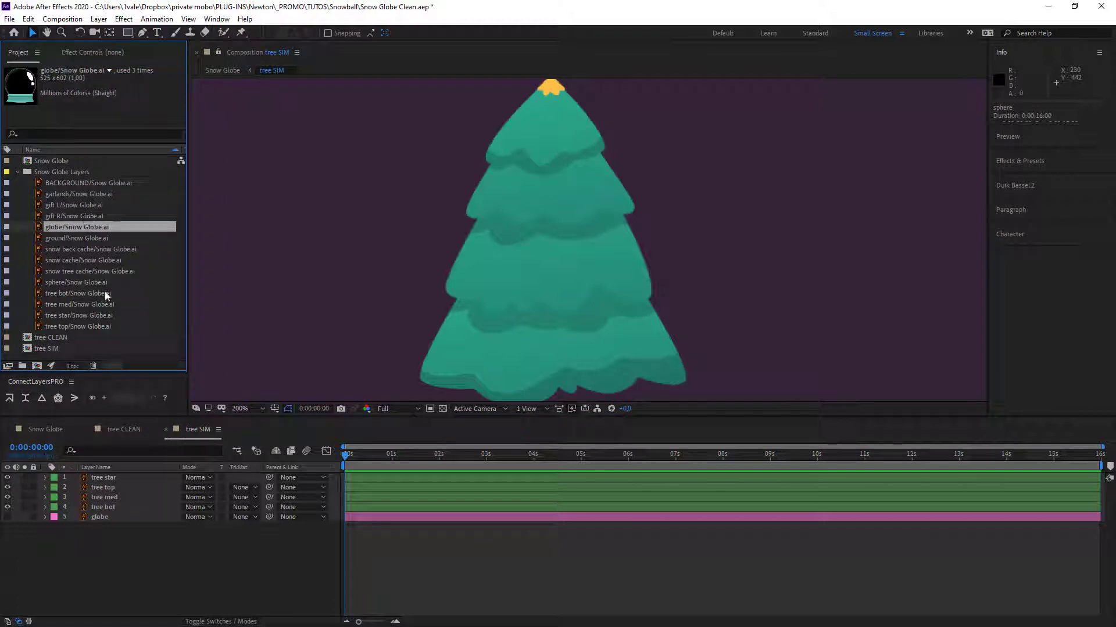
{"action": "left_click_drag", "start_coordinate": [73, 282], "coordinate": [527, 153]}
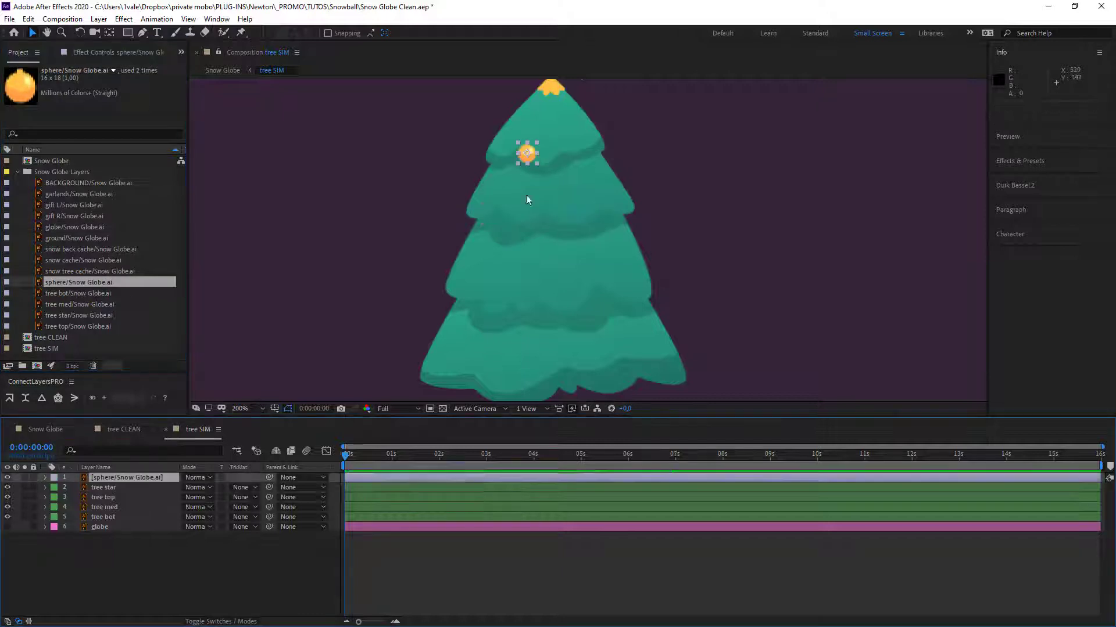
{"action": "scroll", "coordinate": [527, 200], "scroll_direction": "up", "scroll_amount": 2}
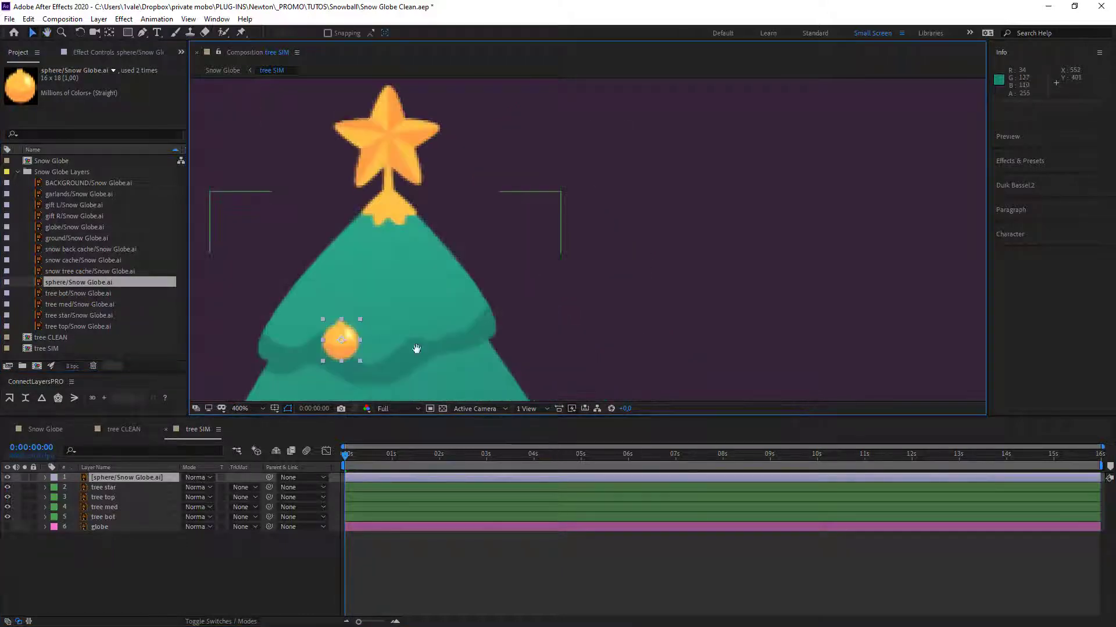
{"action": "scroll", "coordinate": [416, 349], "scroll_direction": "down", "scroll_amount": 1}
{"action": "left_click_drag", "start_coordinate": [433, 261], "coordinate": [449, 207]}
{"action": "key", "text": "comma"}
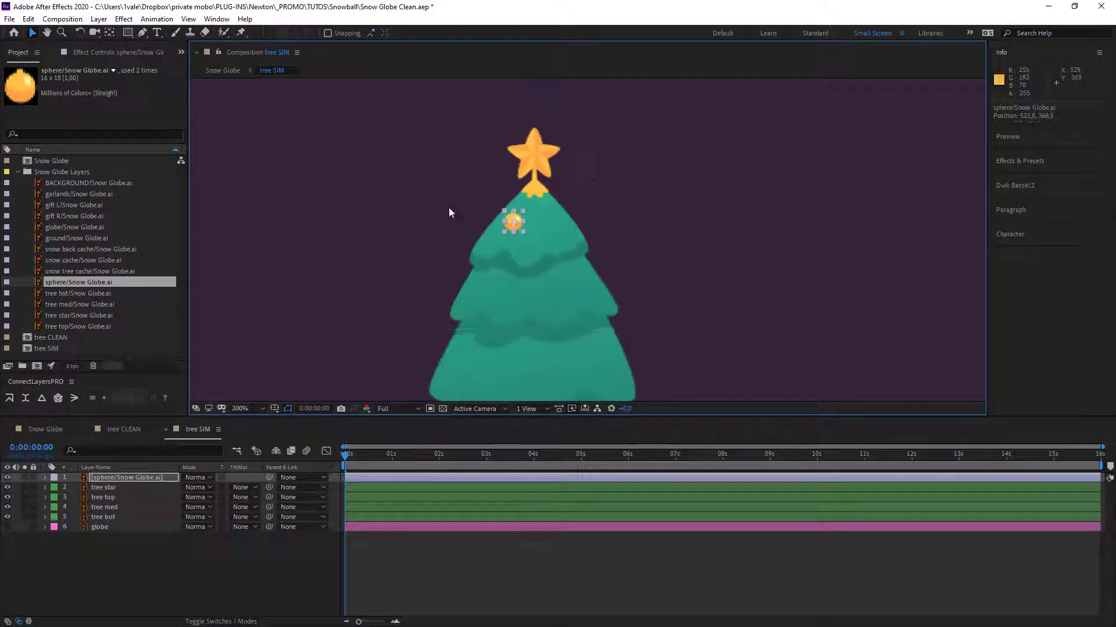
- Duplicate the sphere until there are twelve and spread the copies across the four tiers of the tree
{"action": "left_click_drag", "start_coordinate": [517, 225], "coordinate": [485, 288]}
{"action": "key", "text": "ctrl+d"}
{"action": "key", "text": "ctrl+d"}
{"action": "key", "text": "ctrl+d"}
{"action": "left_click_drag", "start_coordinate": [484, 289], "coordinate": [574, 287]}
{"action": "key", "text": "ctrl+d"}
{"action": "key", "text": "ctrl+d"}
{"action": "left_click_drag", "start_coordinate": [574, 287], "coordinate": [506, 286]}
{"action": "key", "text": "ctrl+d"}
{"action": "key", "text": "ctrl+d"}
{"action": "left_click_drag", "start_coordinate": [505, 286], "coordinate": [603, 364]}
{"action": "key", "text": "ctrl+d"}
{"action": "key", "text": "ctrl+d"}
{"action": "key", "text": "ctrl+d"}
{"action": "key", "text": "ctrl+d"}
- Play back the decorated tree composition and return to its first frame
{"action": "key", "text": "comma"}
{"action": "key", "text": "space"}
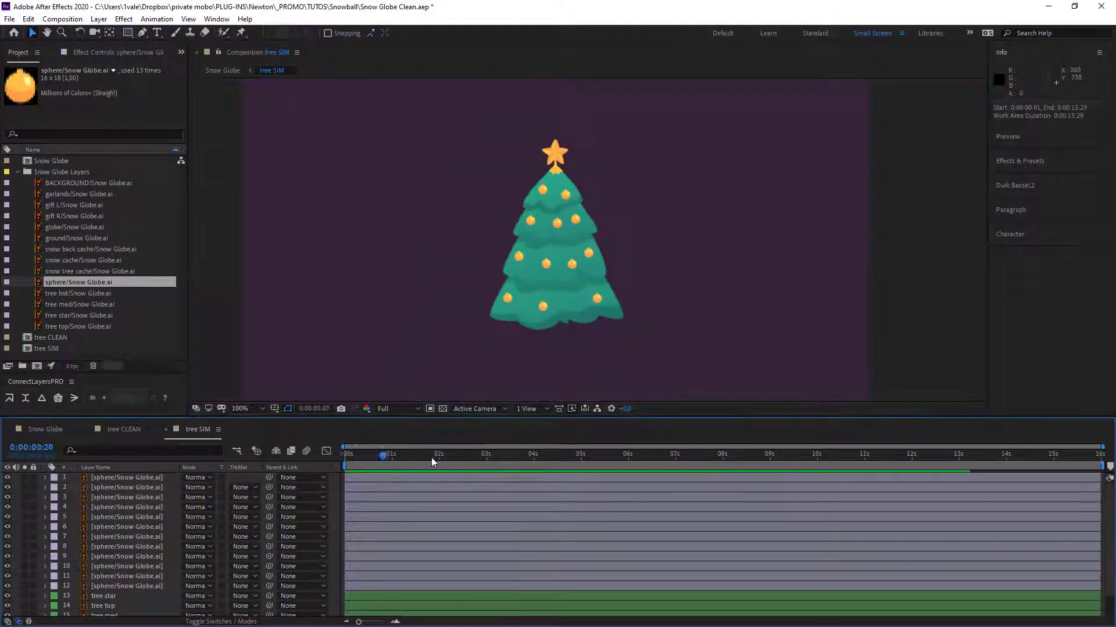
{"action": "key", "text": "space"}
{"action": "left_click_drag", "start_coordinate": [364, 489], "coordinate": [292, 497]}
{"action": "key", "text": "period"}
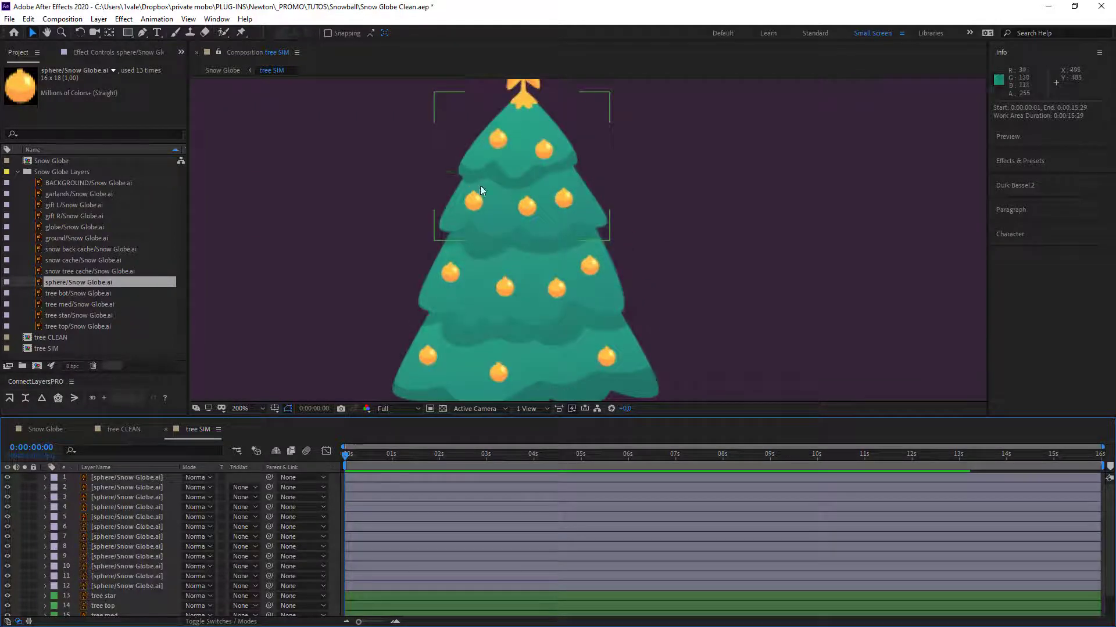
{"action": "key", "text": "comma"}
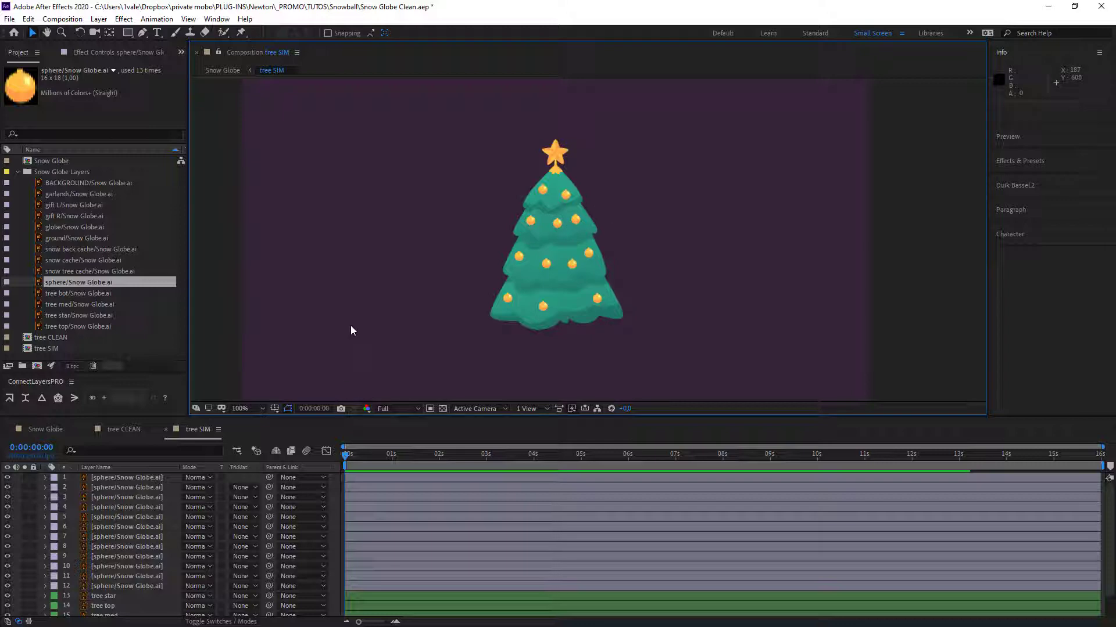
- Open the tree SIM composition in Newton 3, run the default simulation and reset it to the start
{"action": "left_click", "coordinate": [62, 19]}
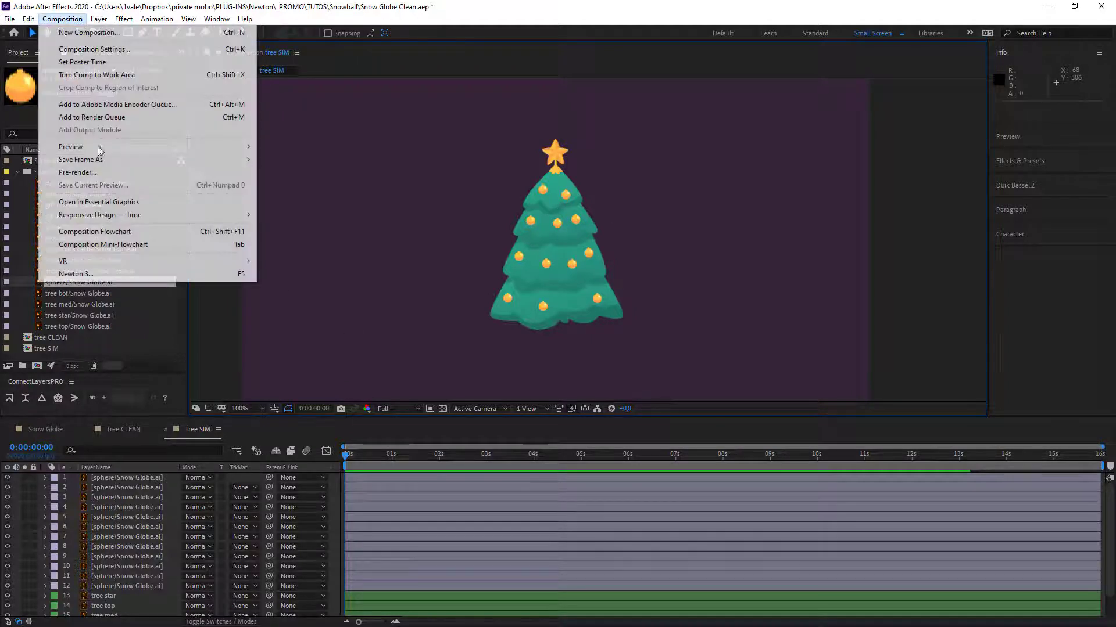
{"action": "left_click", "coordinate": [110, 274]}
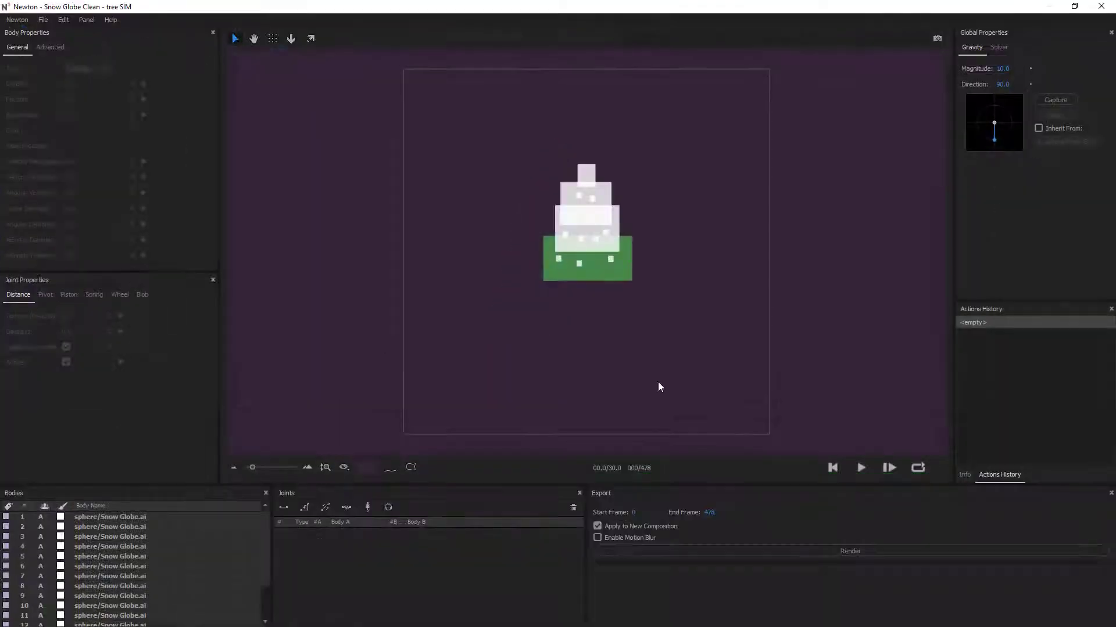
{"action": "left_click", "coordinate": [862, 469]}
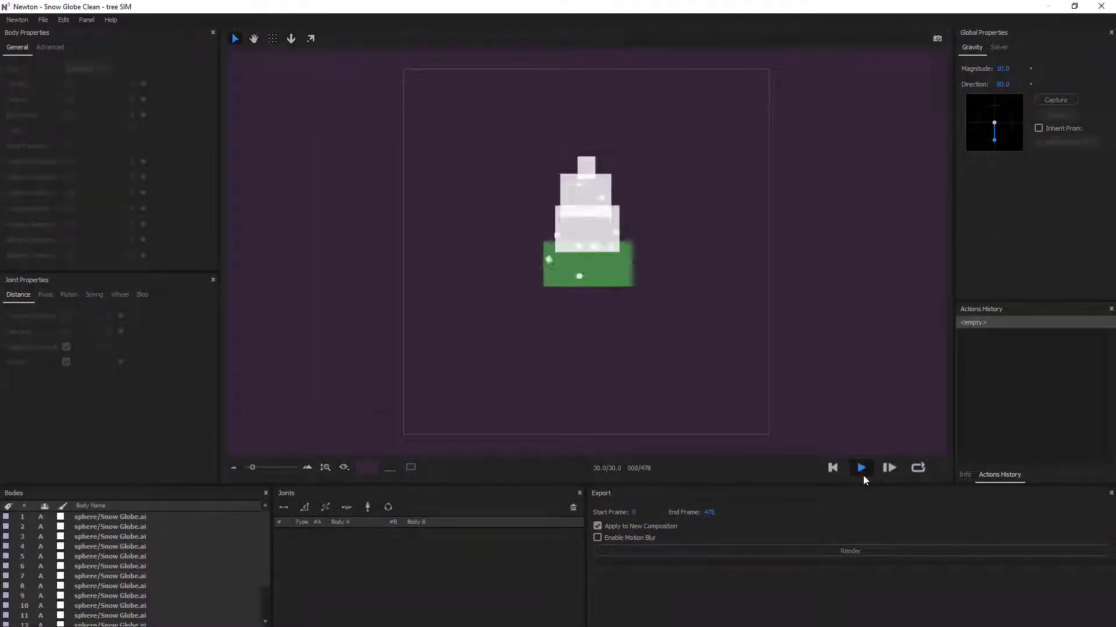
{"action": "left_click", "coordinate": [833, 469]}
{"action": "scroll", "coordinate": [668, 239], "scroll_direction": "up", "scroll_amount": 3}
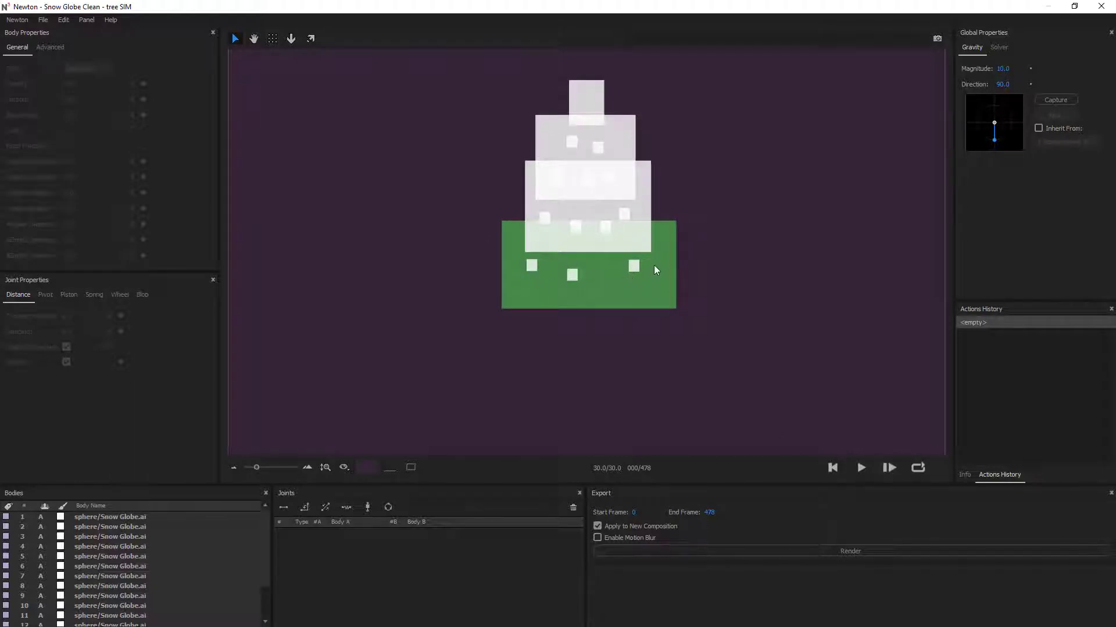
- Recolour the upper tree bodies dark olive
{"action": "left_click", "coordinate": [641, 207]}
{"action": "left_click", "coordinate": [758, 246]}
{"action": "left_click", "coordinate": [650, 227]}
{"action": "left_click", "coordinate": [649, 178]}
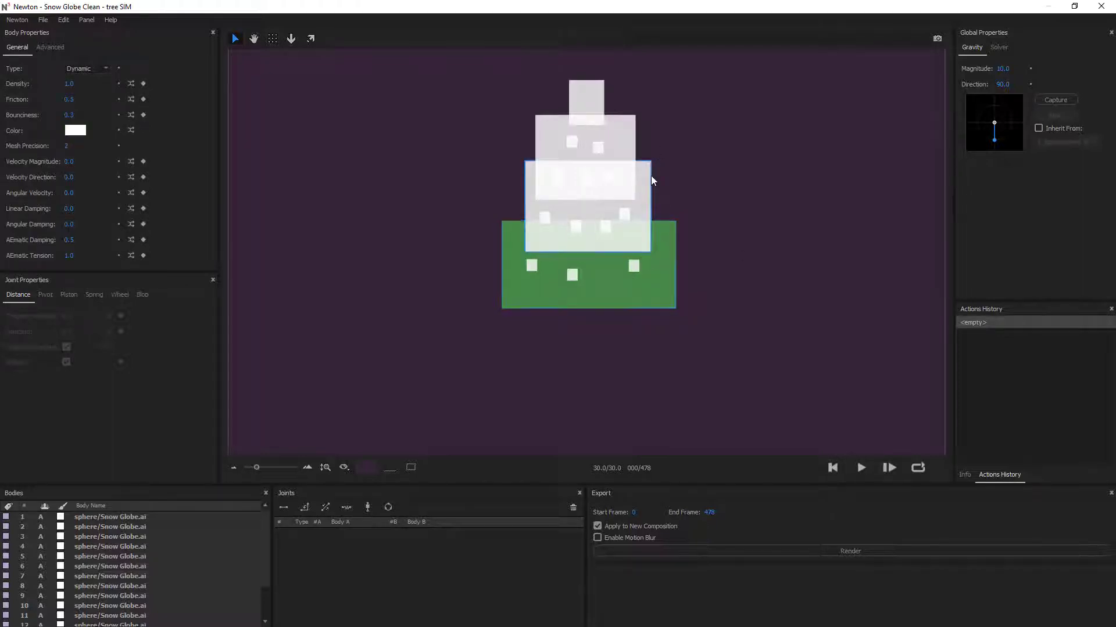
{"action": "left_click", "coordinate": [632, 152], "text": "shift"}
{"action": "left_click", "coordinate": [576, 107], "text": "shift"}
{"action": "left_click", "coordinate": [84, 130]}
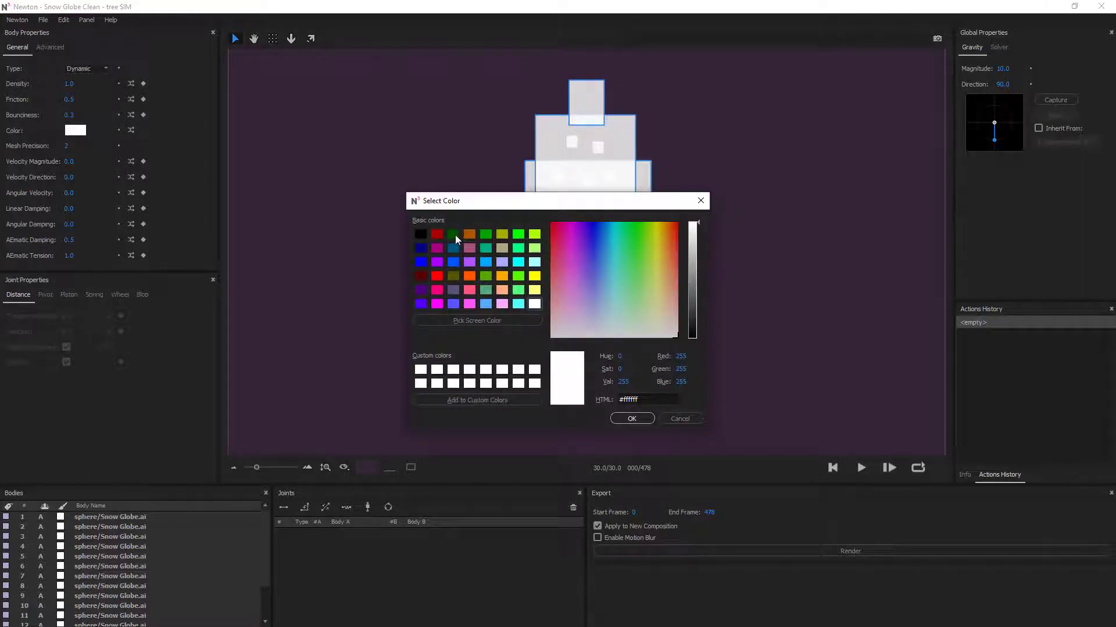
{"action": "double_click", "coordinate": [453, 277]}
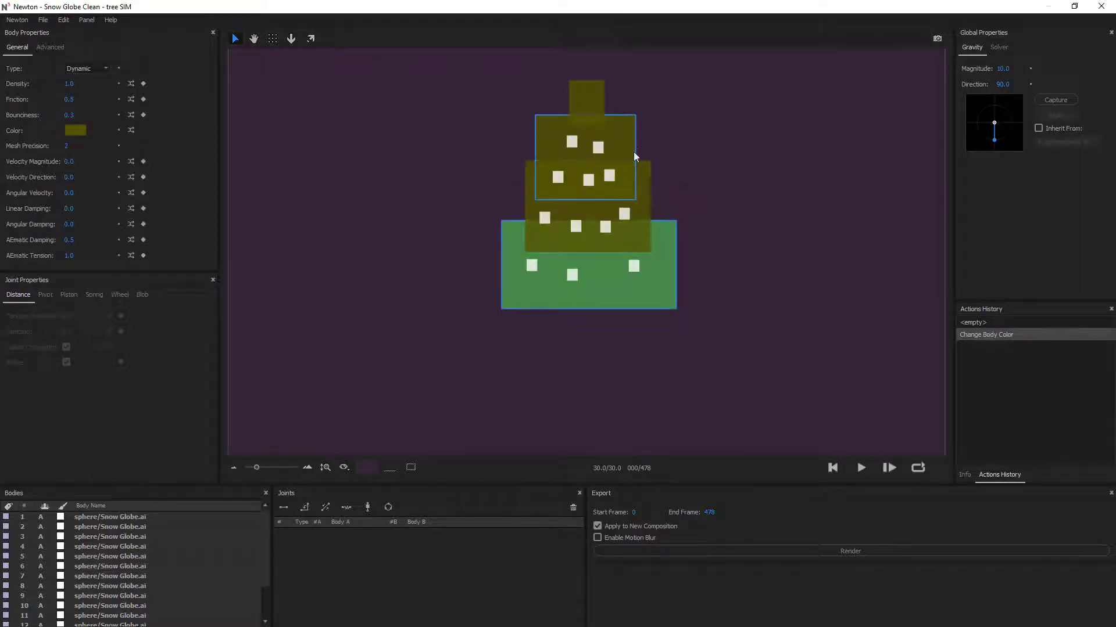
- Select all four tree bodies and set their colour to dark green
{"action": "key", "text": "ctrl+a"}
{"action": "left_click", "coordinate": [75, 130]}
{"action": "left_click", "coordinate": [482, 247]}
{"action": "left_click", "coordinate": [628, 418]}
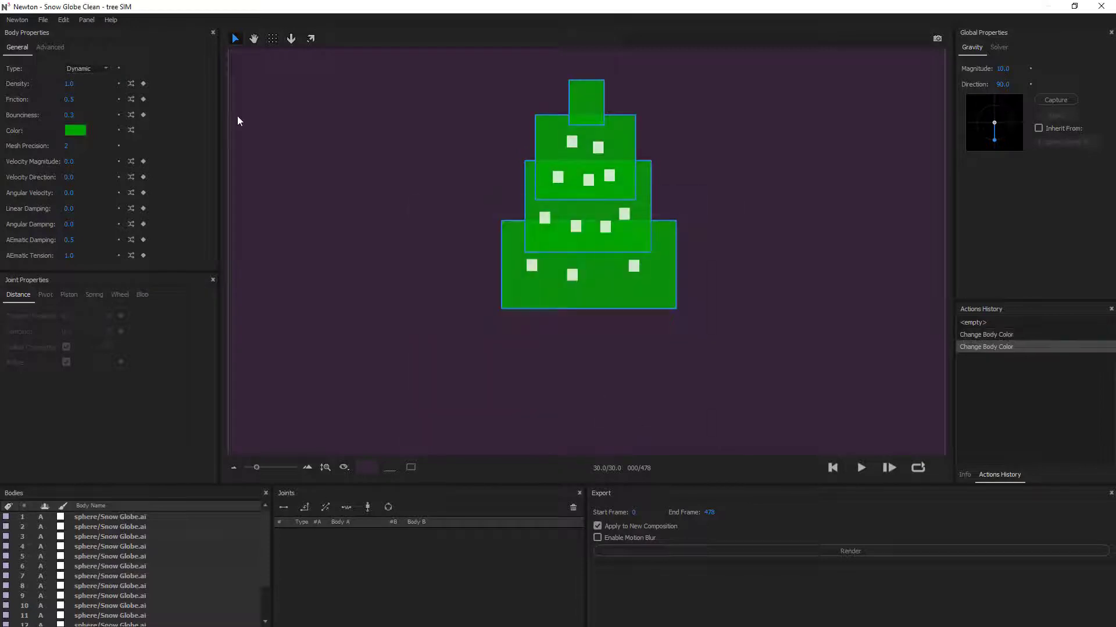
{"action": "left_click", "coordinate": [76, 130]}
{"action": "left_click", "coordinate": [468, 229]}
{"action": "left_click", "coordinate": [629, 418]}
{"action": "left_click", "coordinate": [769, 273]}
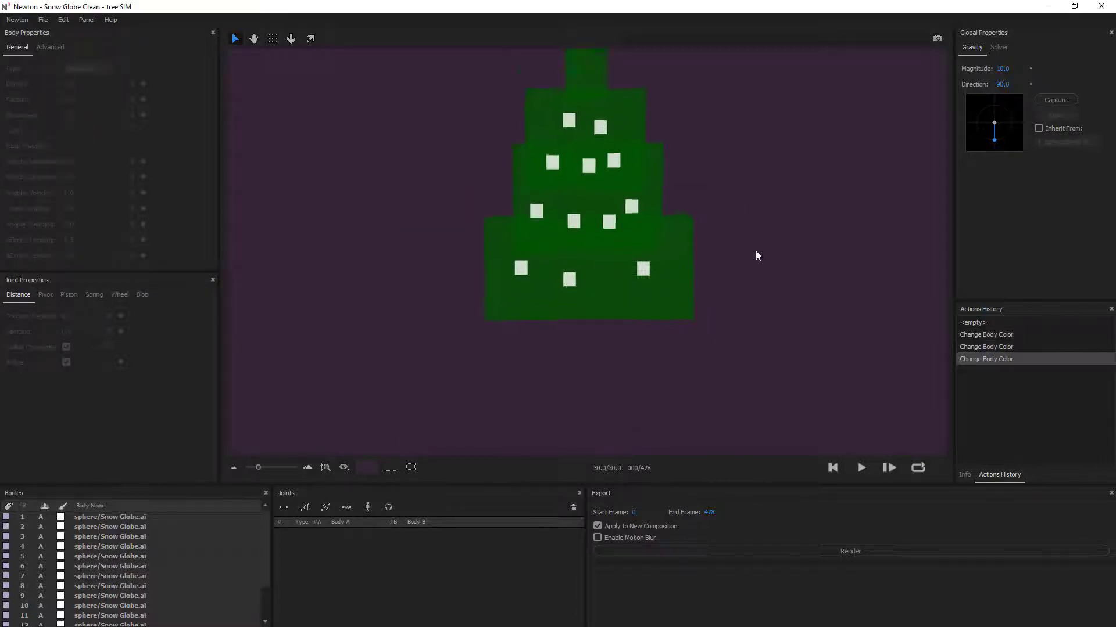
- Select all the sphere bodies and set their colour to orange #ff910a
{"action": "scroll", "coordinate": [505, 384], "scroll_direction": "up", "scroll_amount": 1}
{"action": "left_click", "coordinate": [116, 546]}
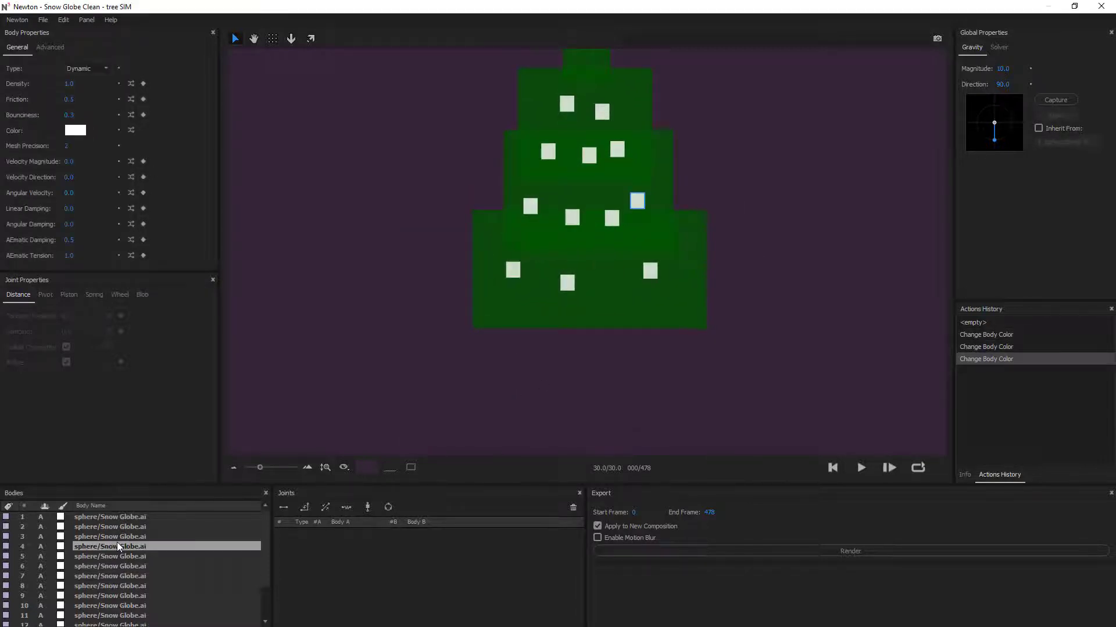
{"action": "key", "text": "ctrl+a"}
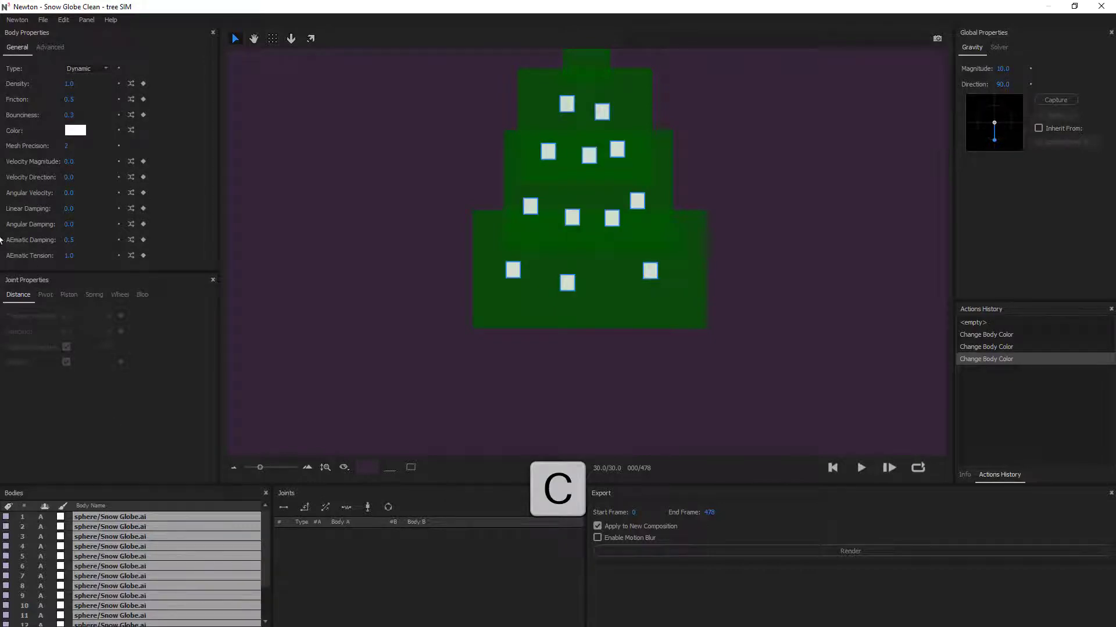
{"action": "left_click", "coordinate": [81, 132]}
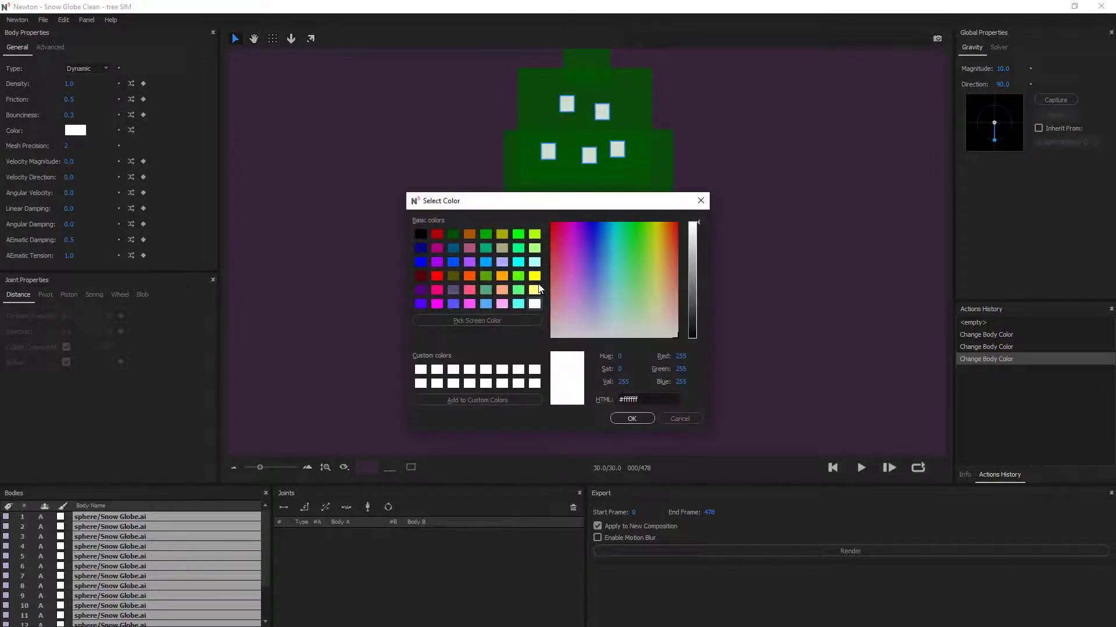
{"action": "mouse_move", "coordinate": [677, 238]}
{"action": "left_mouse_down"}
{"action": "mouse_move", "coordinate": [657, 239]}
{"action": "mouse_move", "coordinate": [673, 231]}
{"action": "mouse_move", "coordinate": [665, 227]}
{"action": "left_mouse_up"}
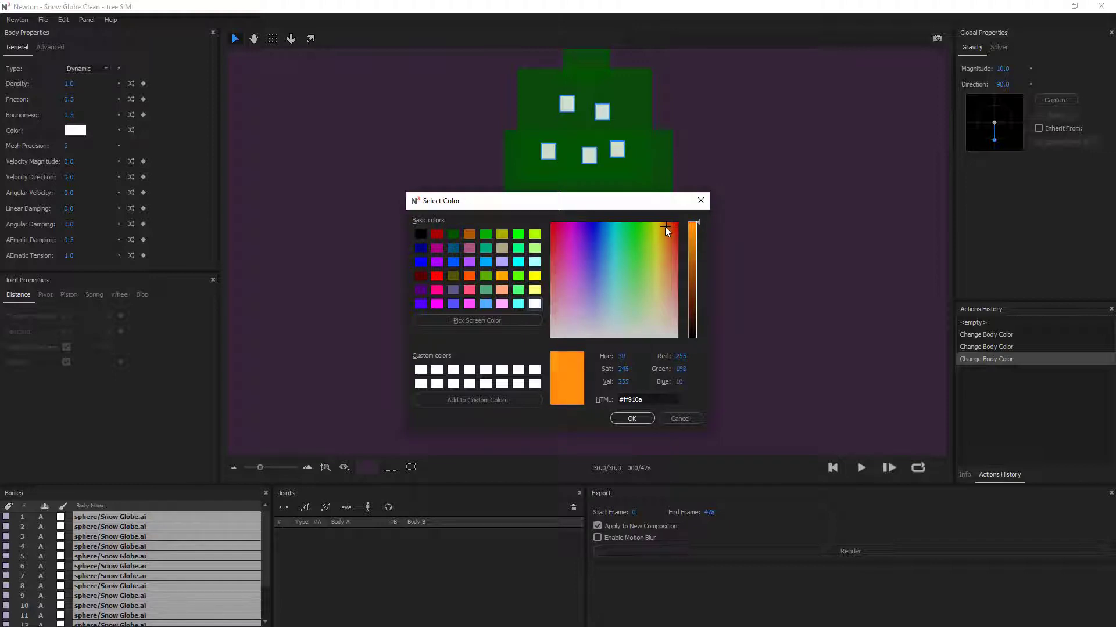
{"action": "left_click", "coordinate": [632, 418]}
{"action": "left_click", "coordinate": [771, 343]}
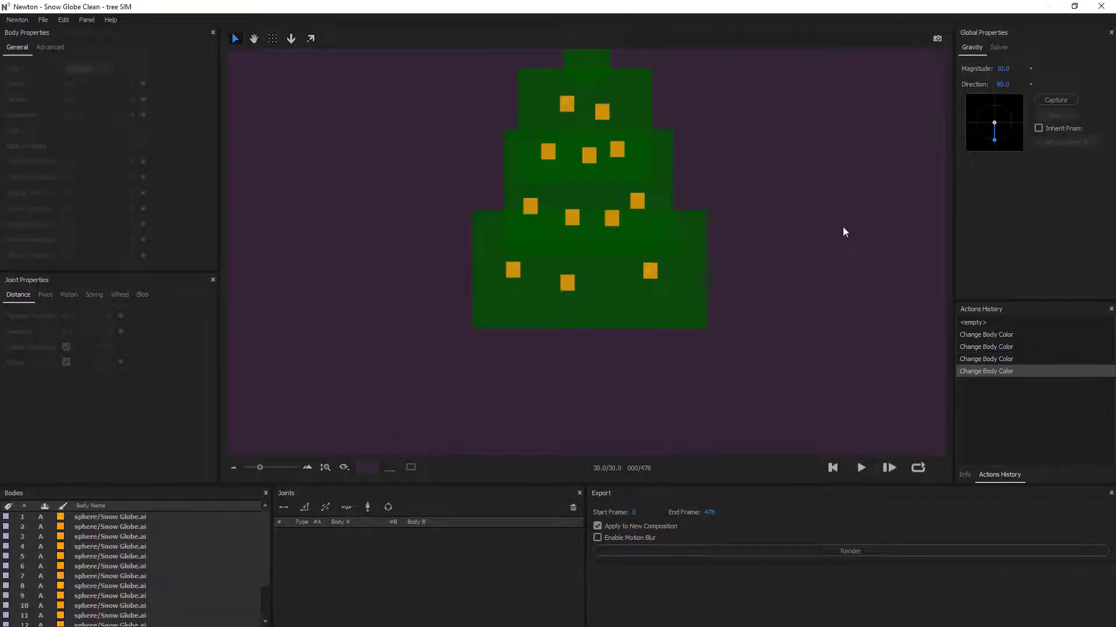
- Change the type of all four tree bodies to Kinematic
{"action": "scroll", "coordinate": [752, 334], "scroll_direction": "up", "scroll_amount": 2}
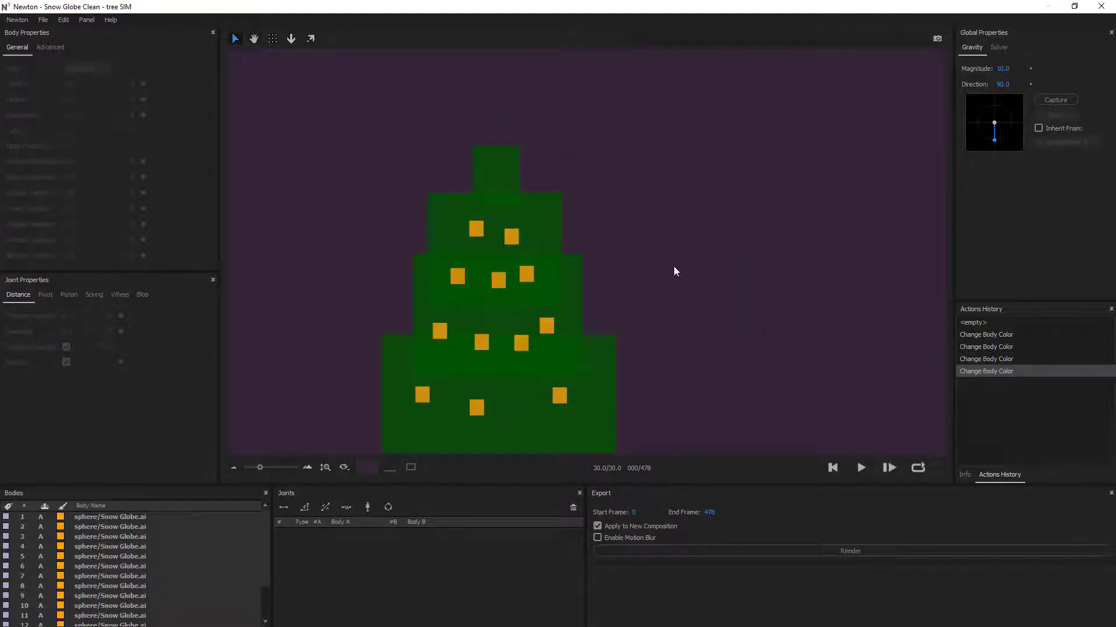
{"action": "scroll", "coordinate": [689, 282], "scroll_direction": "down", "scroll_amount": 3}
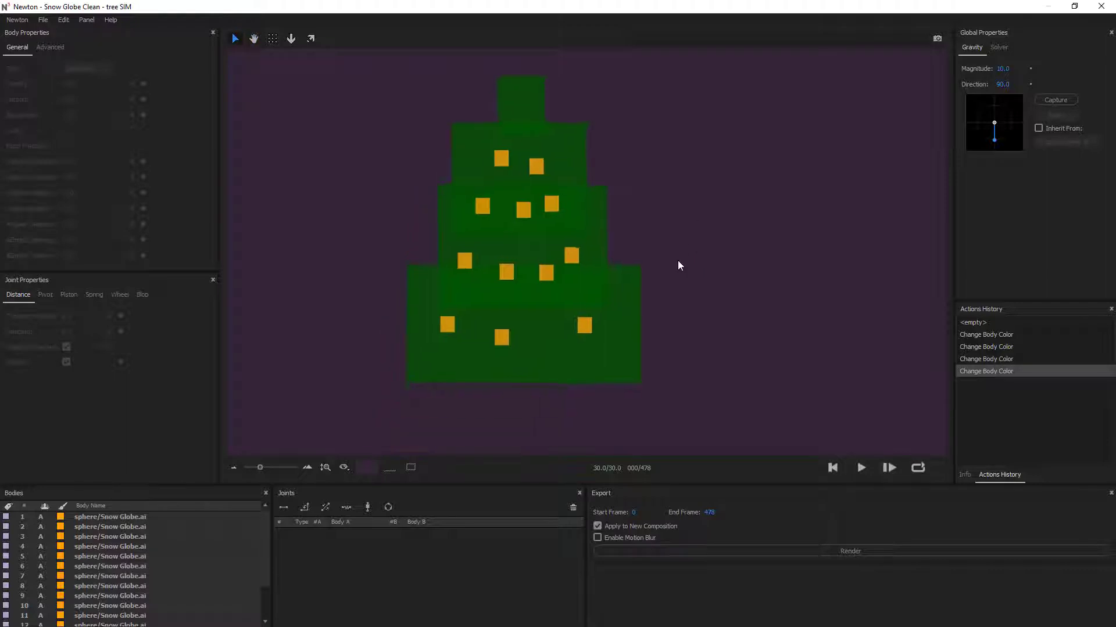
{"action": "left_click", "coordinate": [588, 325]}
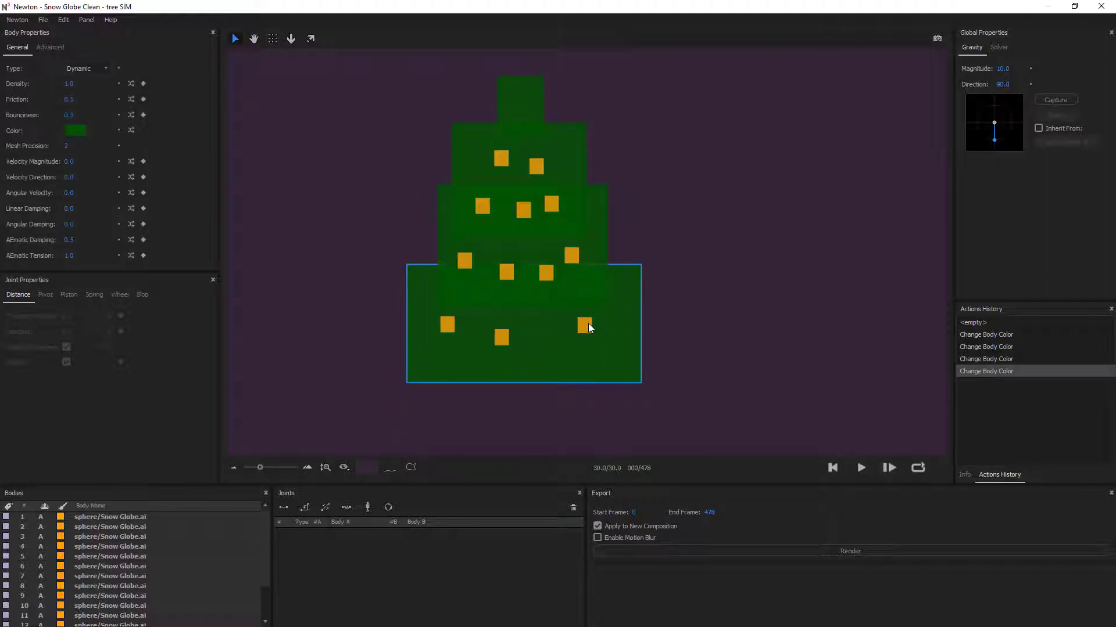
{"action": "left_click", "coordinate": [700, 388]}
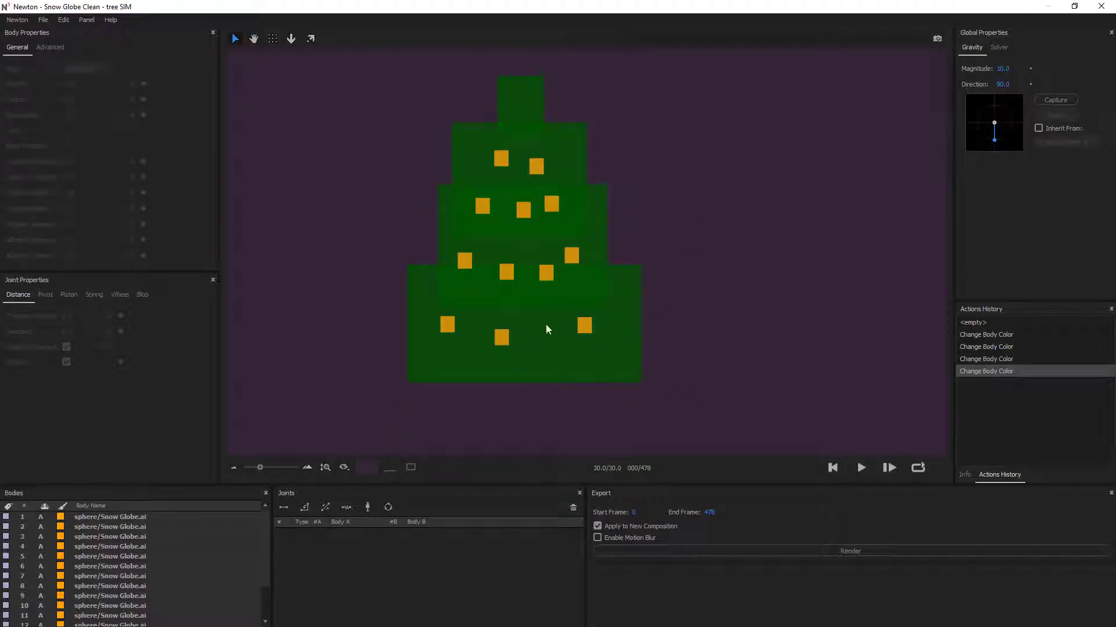
{"action": "left_click", "coordinate": [444, 369]}
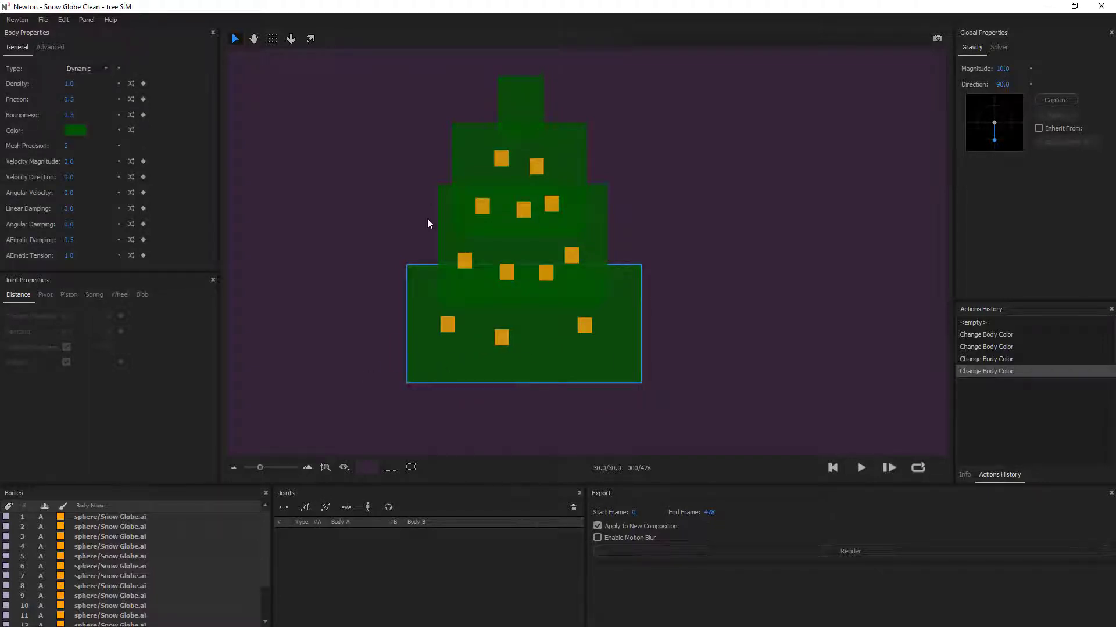
{"action": "key", "text": "ctrl+a"}
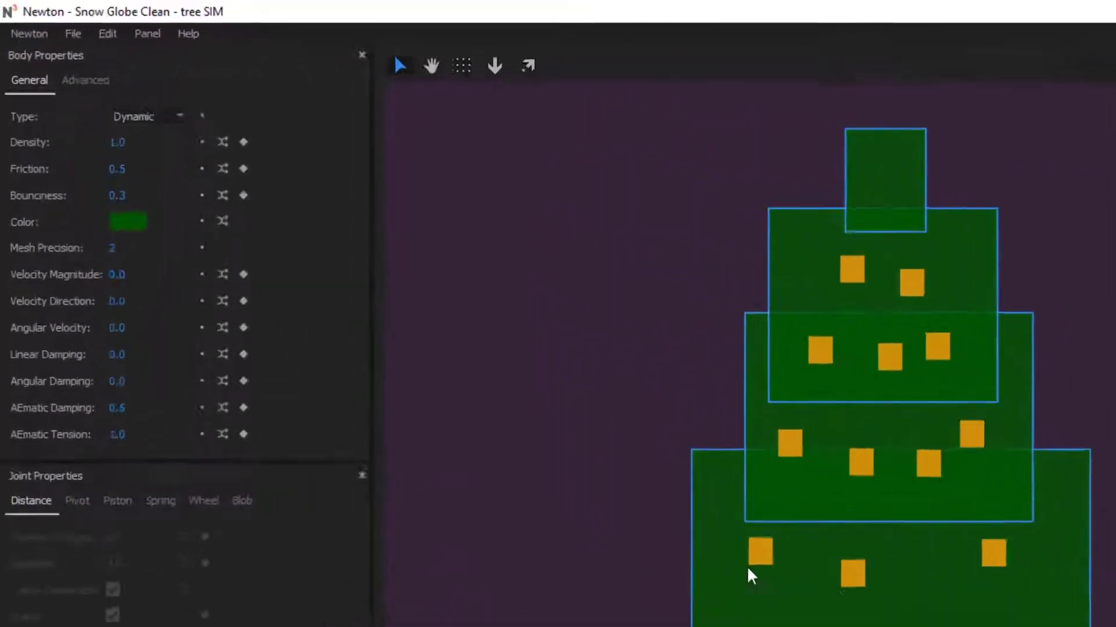
{"action": "left_click", "coordinate": [207, 148]}
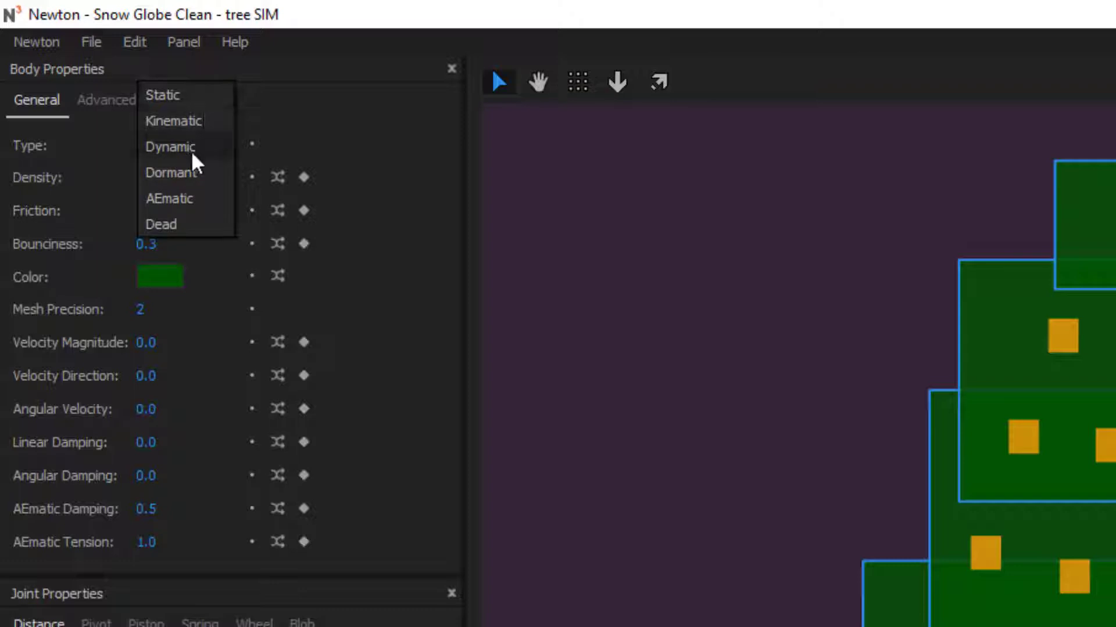
{"action": "left_click", "coordinate": [194, 122]}
{"action": "left_click", "coordinate": [568, 525]}
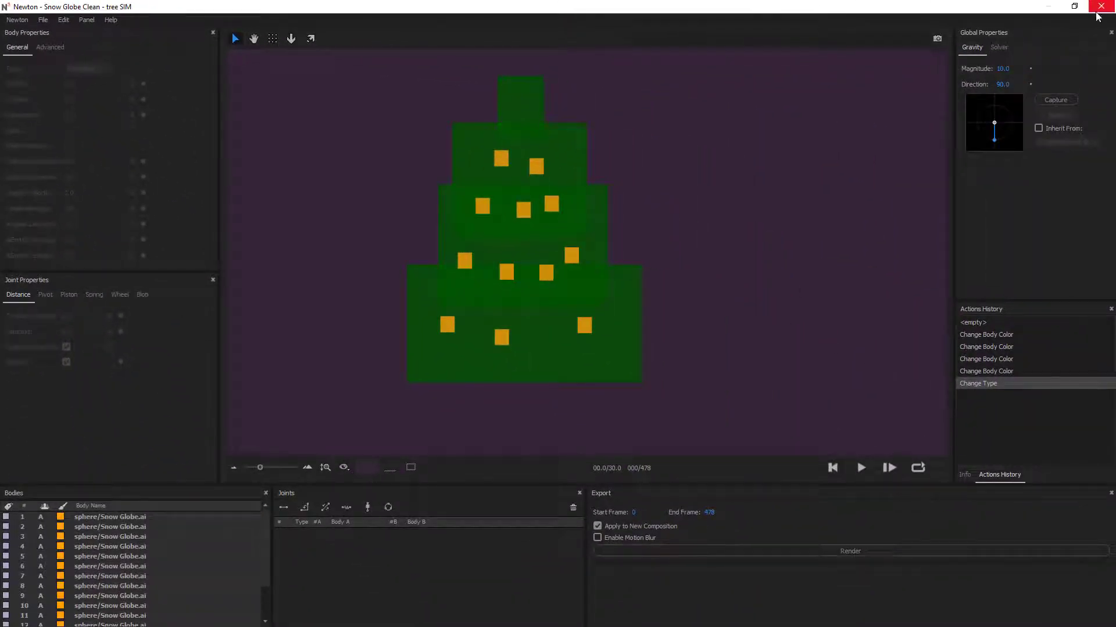
- Close the Newton simulation, return to After Effects and reveal the Position keyframes of the tree star, top, med and bot layers
{"action": "left_click", "coordinate": [1100, 7]}
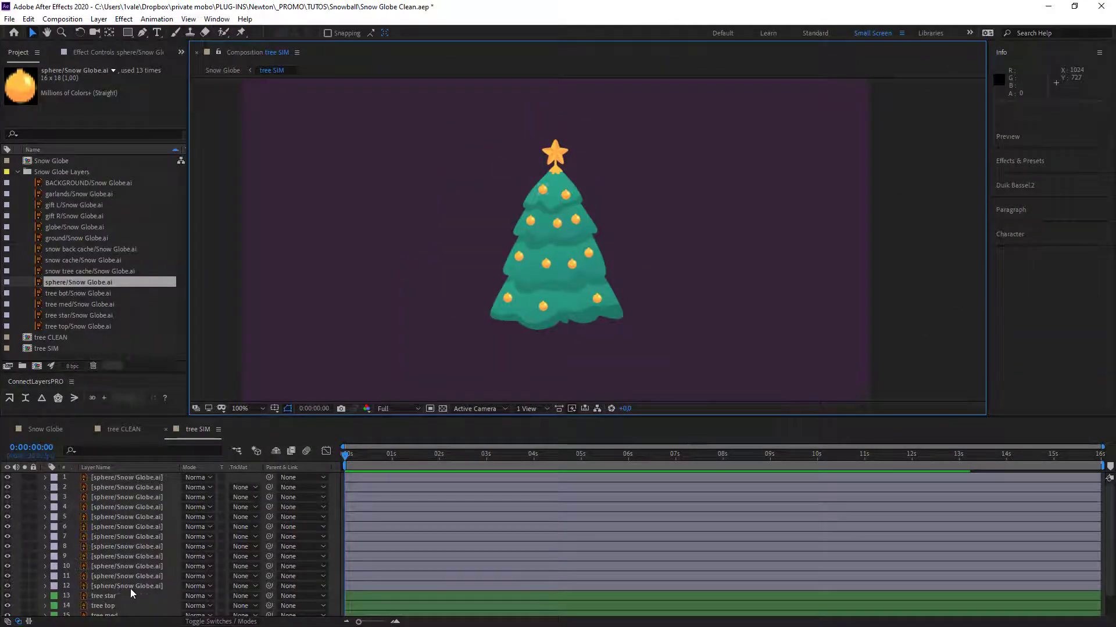
{"action": "scroll", "coordinate": [131, 588], "scroll_direction": "down", "scroll_amount": 2}
{"action": "left_click", "coordinate": [102, 575]}
{"action": "left_click", "coordinate": [109, 593], "text": "shift"}
{"action": "left_click", "coordinate": [110, 598], "text": "shift"}
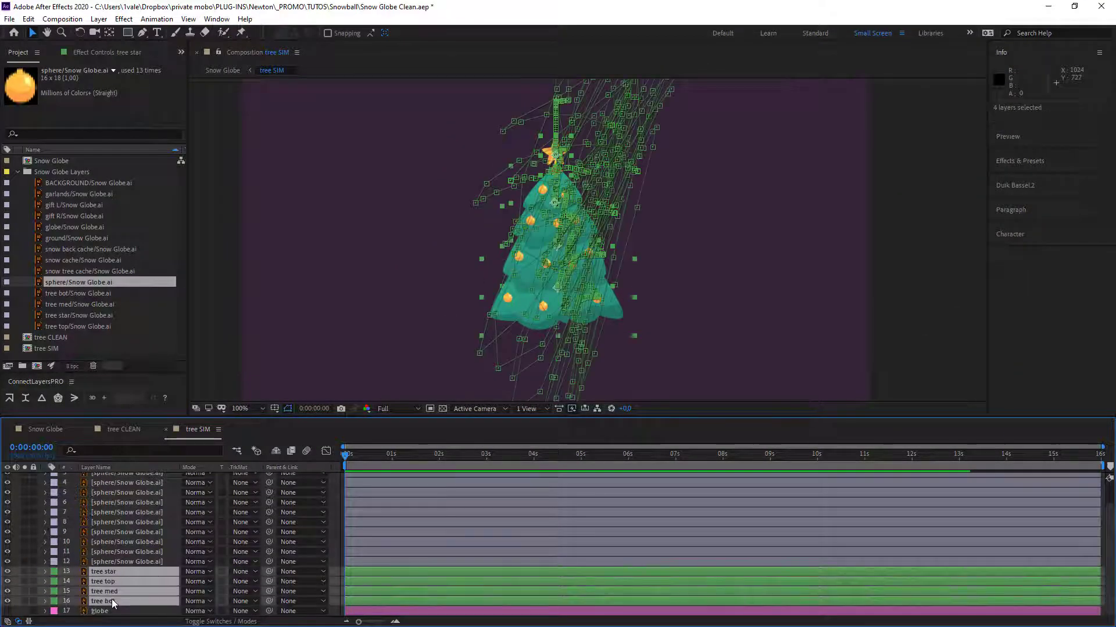
{"action": "key", "text": "p"}
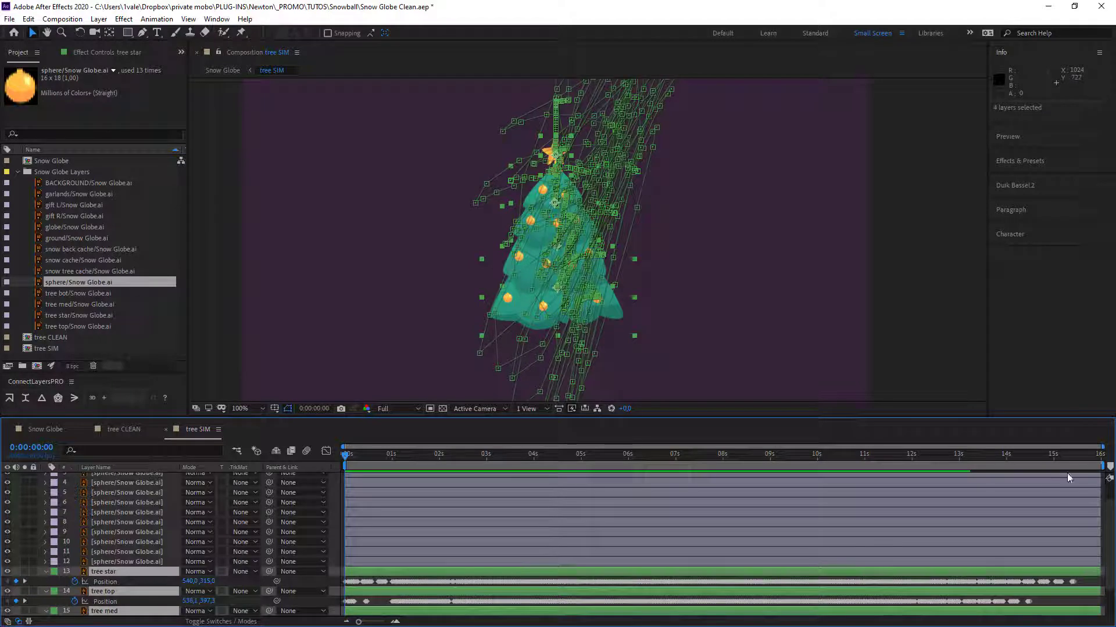
{"action": "scroll", "coordinate": [1078, 552], "scroll_direction": "down", "scroll_amount": 2}
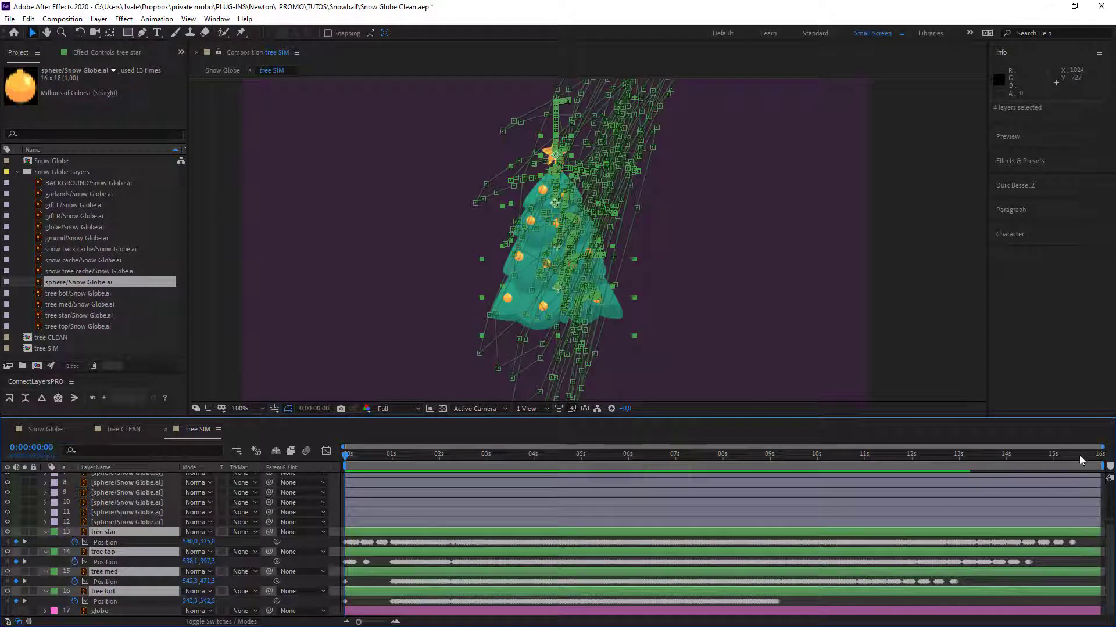
- Add a Position keyframe at 0:00:15:29 on each of the four tree layers
{"action": "left_click_drag", "start_coordinate": [1079, 455], "coordinate": [1101, 455]}
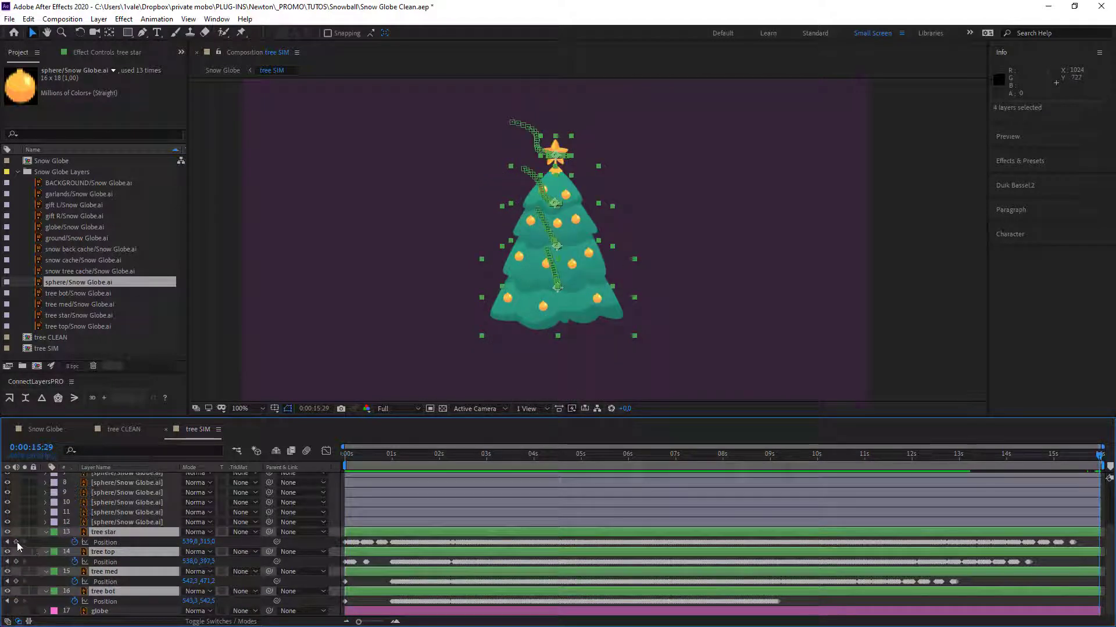
{"action": "left_click", "coordinate": [17, 542]}
{"action": "left_click", "coordinate": [16, 562]}
{"action": "left_click", "coordinate": [16, 582]}
{"action": "left_click", "coordinate": [17, 602]}
{"action": "left_click", "coordinate": [1026, 580]}
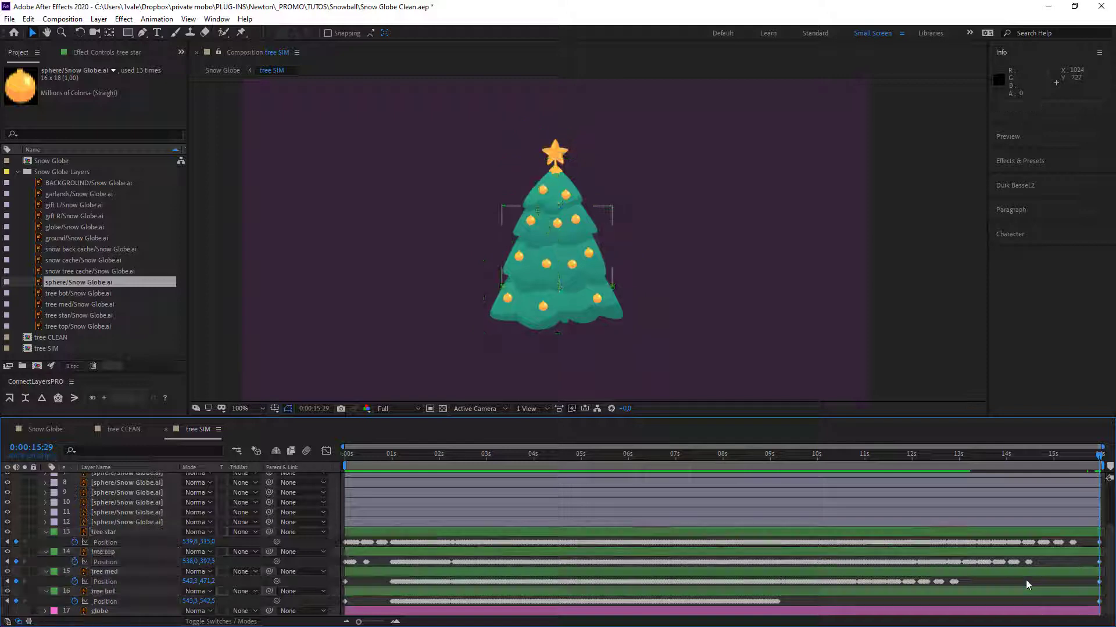
- Reveal Rotation on the four tree layers and add a Rotation keyframe at 0:00:15:29 on each
{"action": "left_click", "coordinate": [106, 542]}
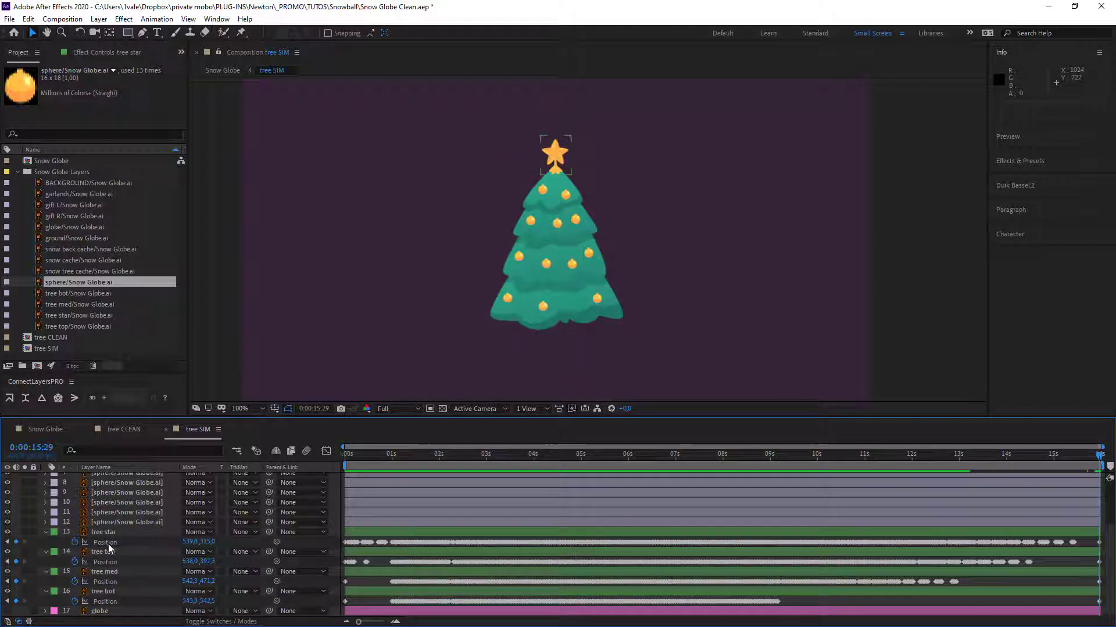
{"action": "left_click", "coordinate": [107, 533]}
{"action": "left_click", "coordinate": [107, 591], "text": "shift"}
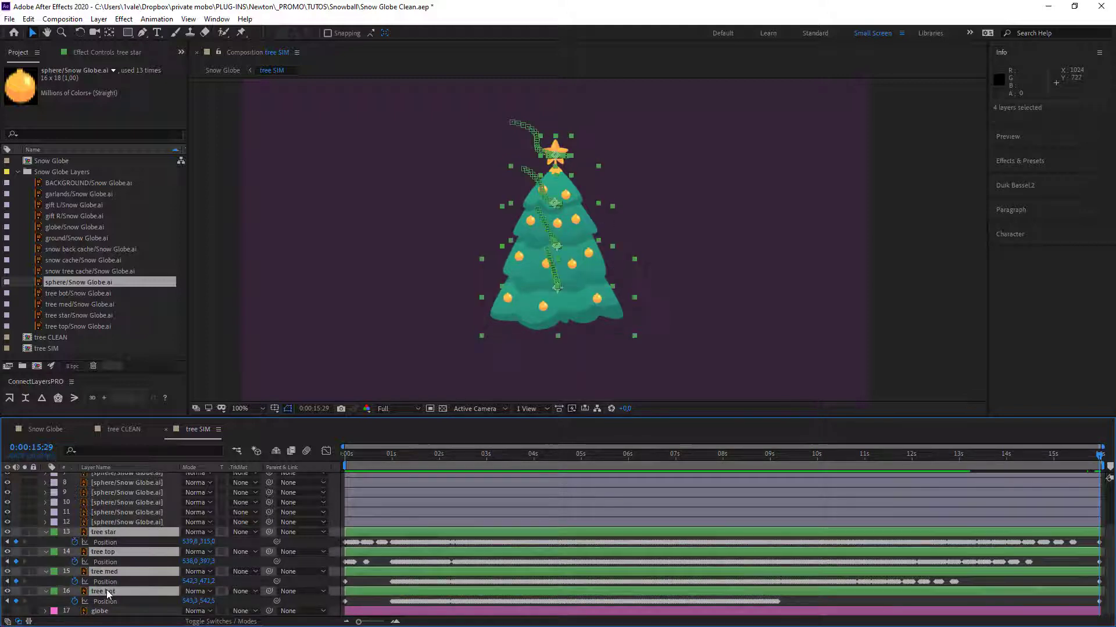
{"action": "key", "text": "r"}
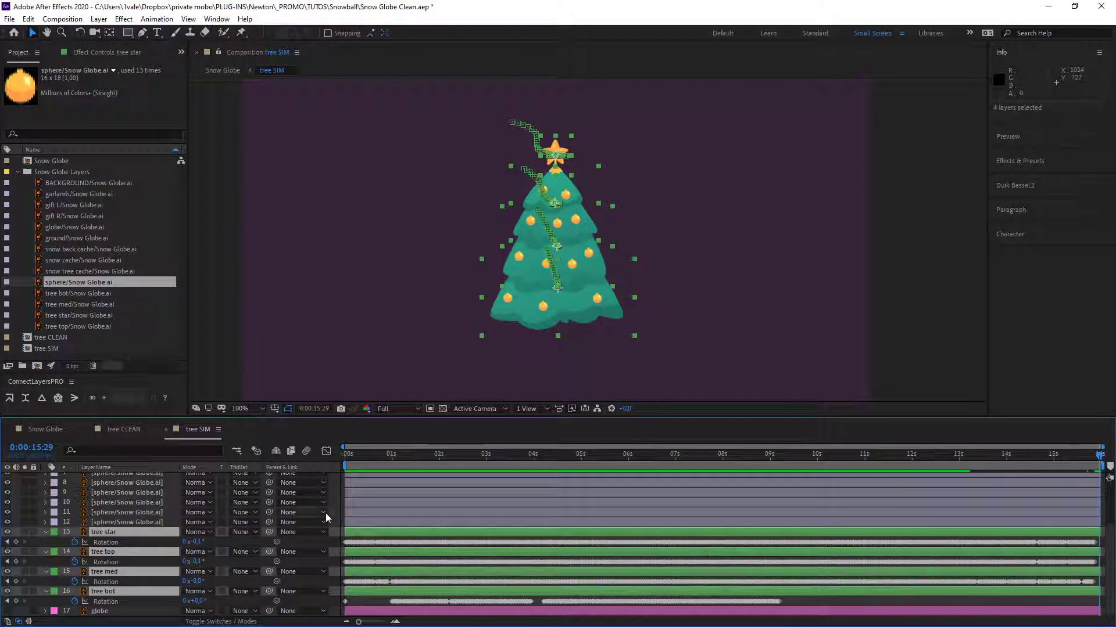
{"action": "left_click", "coordinate": [16, 541]}
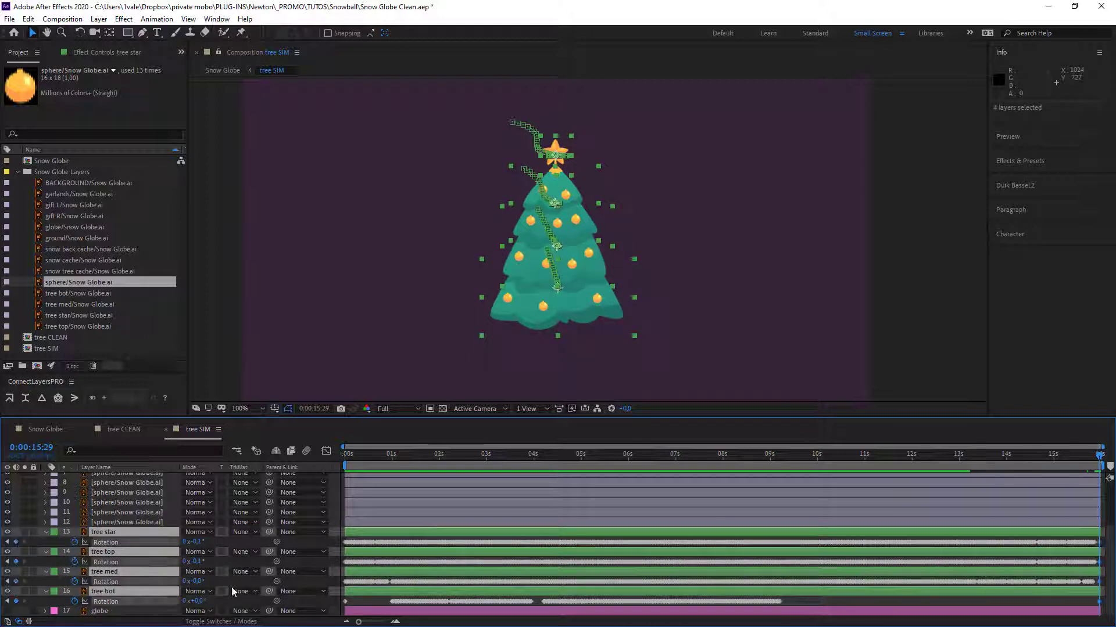
{"action": "left_click", "coordinate": [927, 600]}
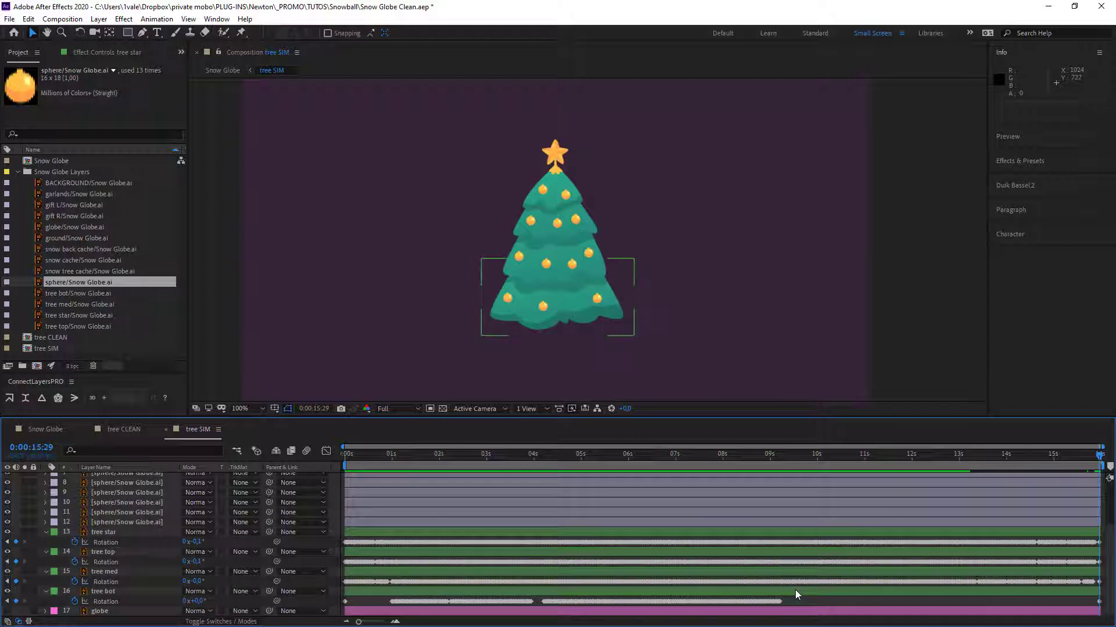
{"action": "scroll", "coordinate": [444, 501], "scroll_direction": "up", "scroll_amount": 4}
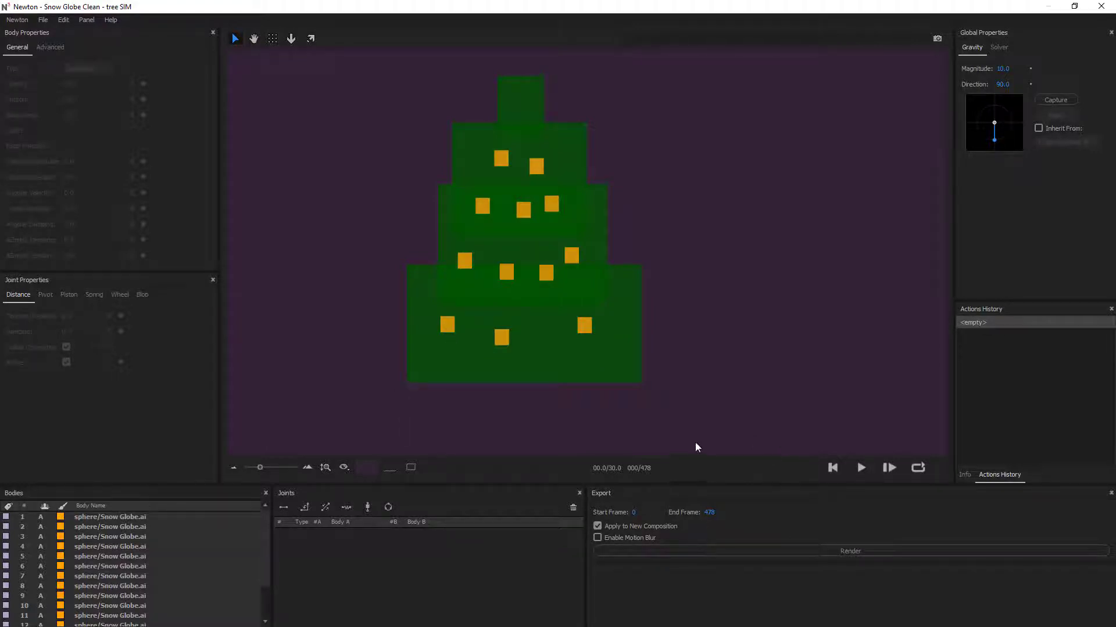
- In Newton, check the body type of the four tree bodies, preview the simulation and rewind it
{"action": "left_click", "coordinate": [621, 369]}
{"action": "key", "text": "ctrl+a"}
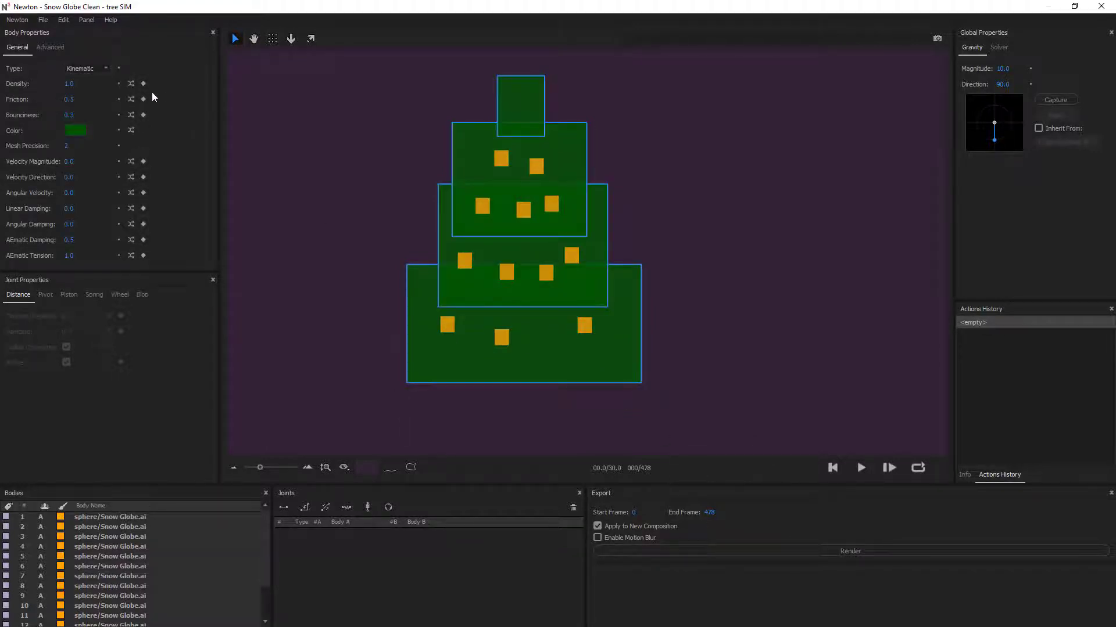
{"action": "left_click", "coordinate": [861, 468]}
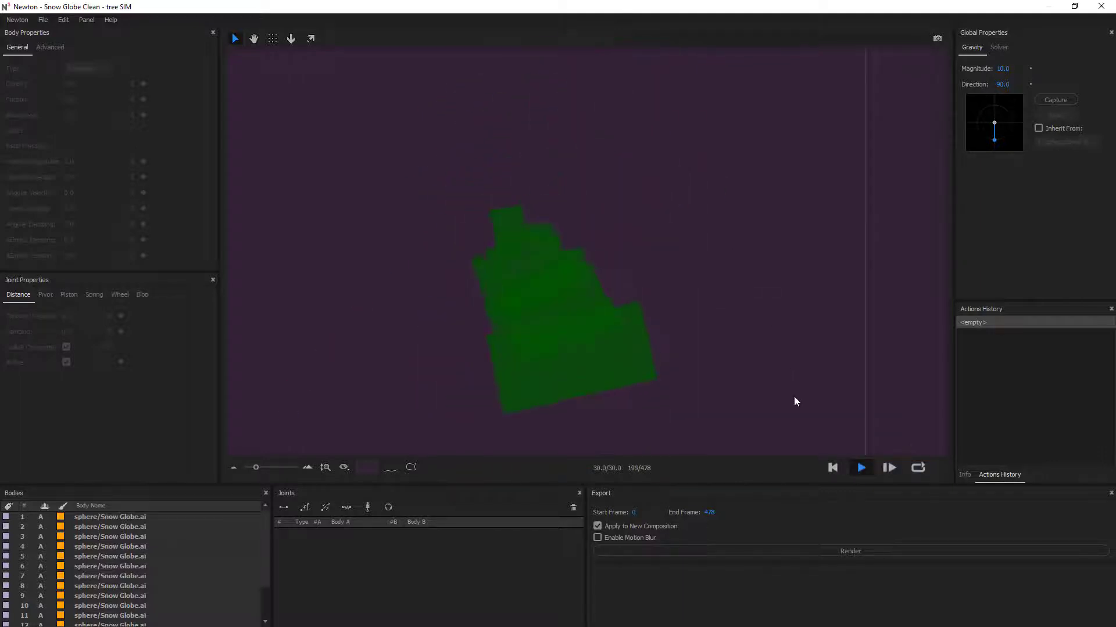
{"action": "left_click", "coordinate": [832, 468]}
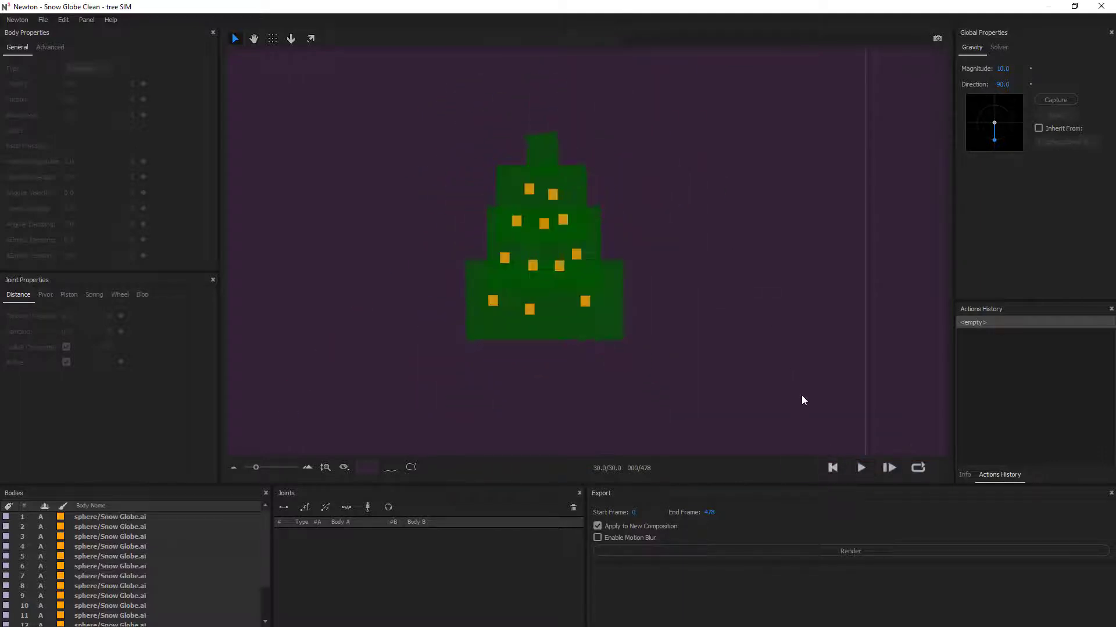
- Connect each of the three lowest spheres to the tree bot body with a pivot joint
{"action": "left_click", "coordinate": [586, 302]}
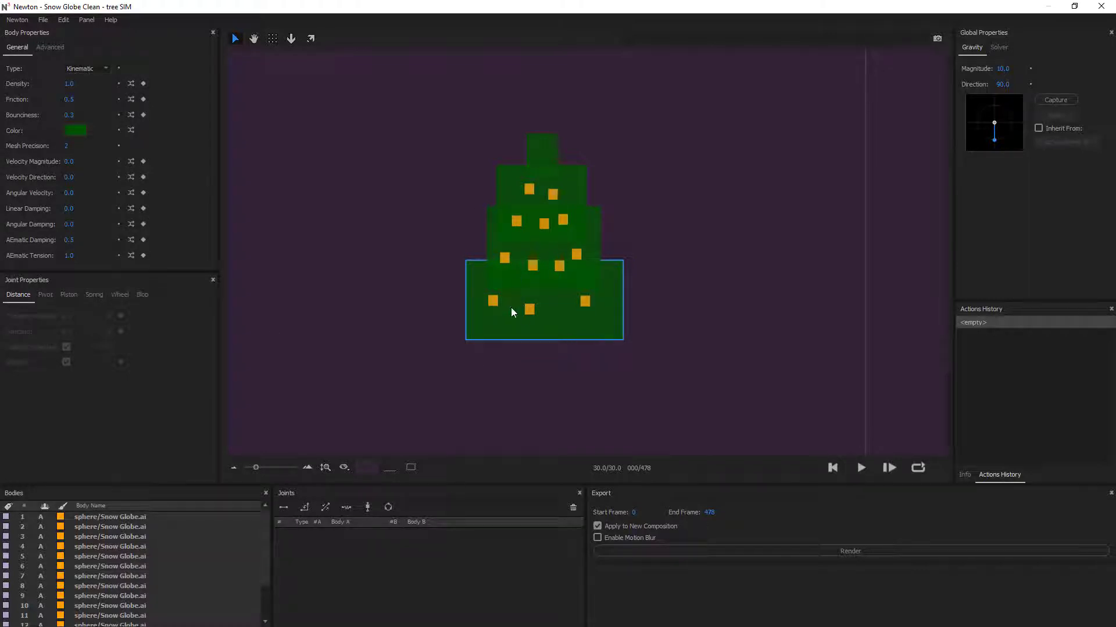
{"action": "scroll", "coordinate": [515, 307], "scroll_direction": "up", "scroll_amount": 2}
{"action": "left_click", "coordinate": [368, 326]}
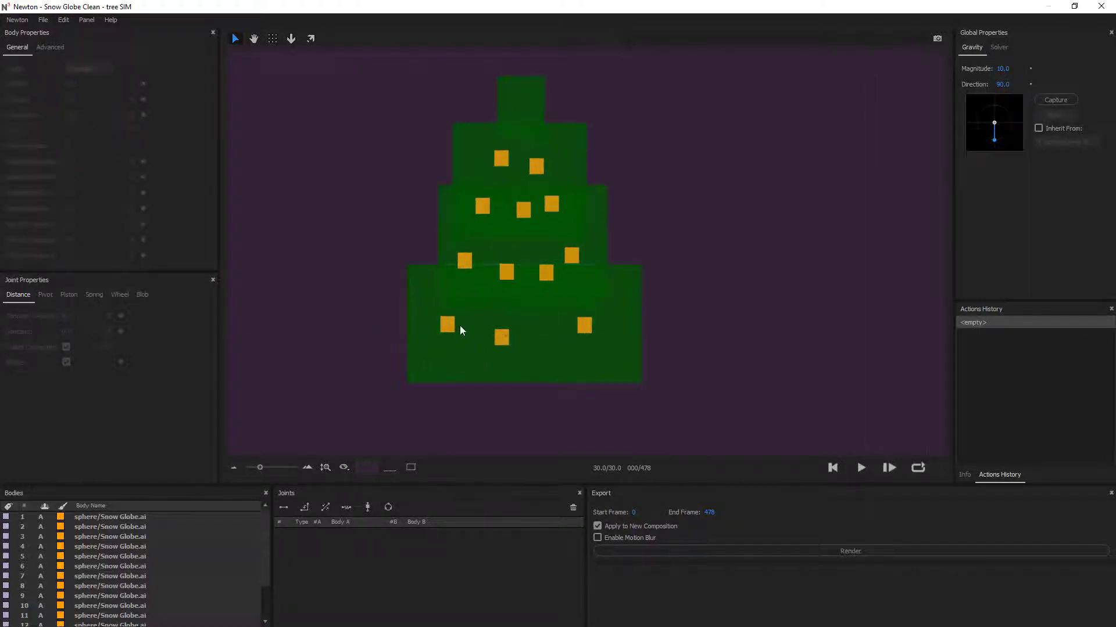
{"action": "left_click", "coordinate": [459, 327]}
{"action": "left_click", "coordinate": [157, 517]}
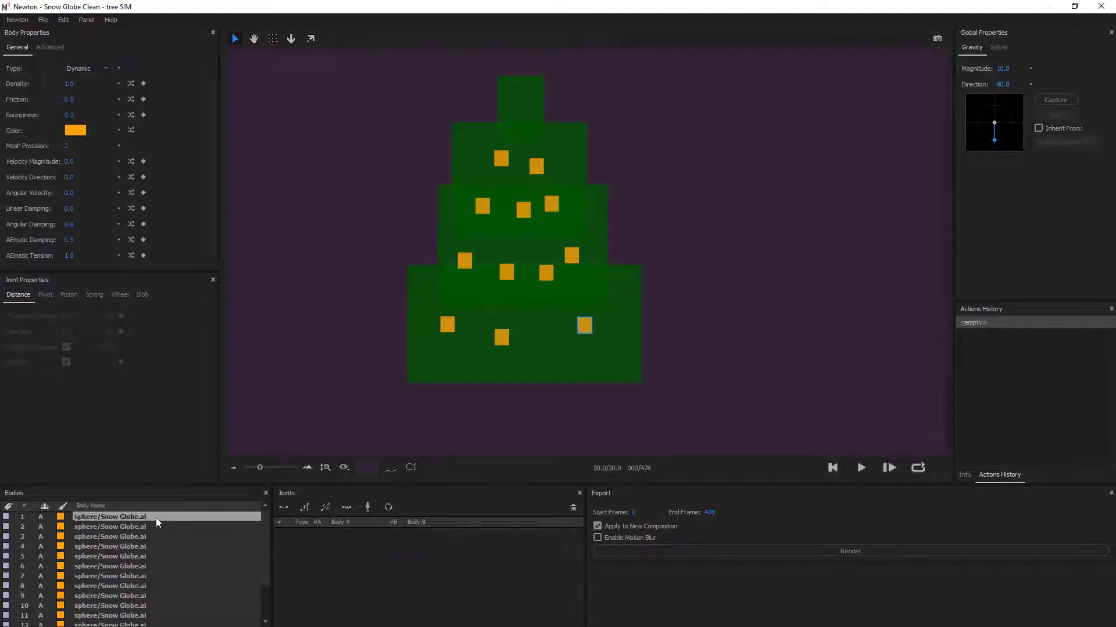
{"action": "left_click", "coordinate": [606, 368]}
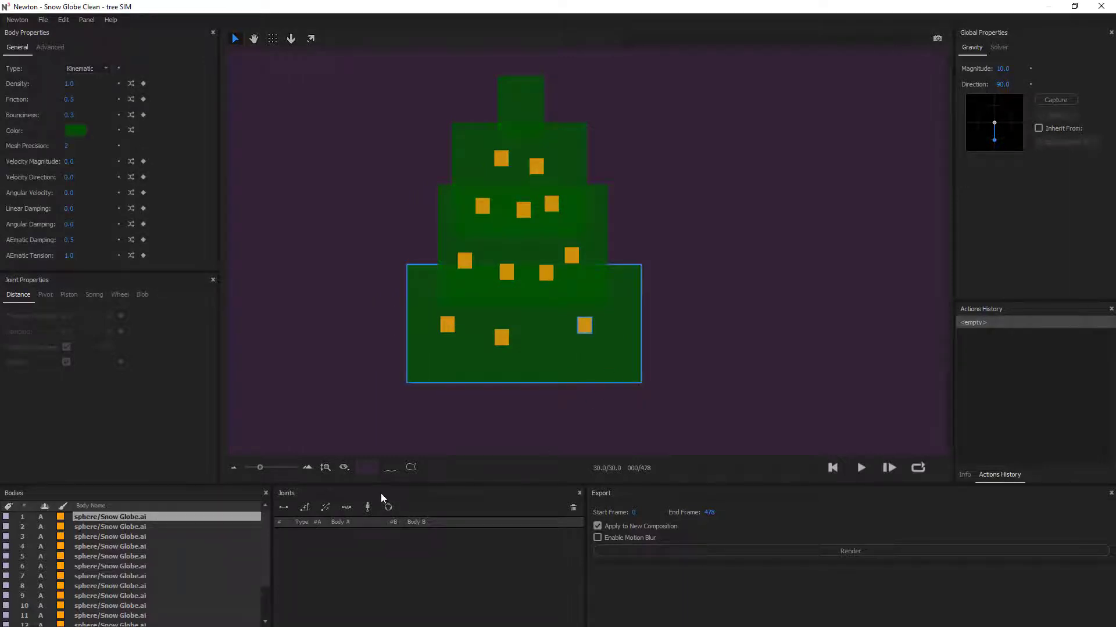
{"action": "left_click", "coordinate": [304, 507]}
{"action": "left_click", "coordinate": [121, 526], "text": "ctrl"}
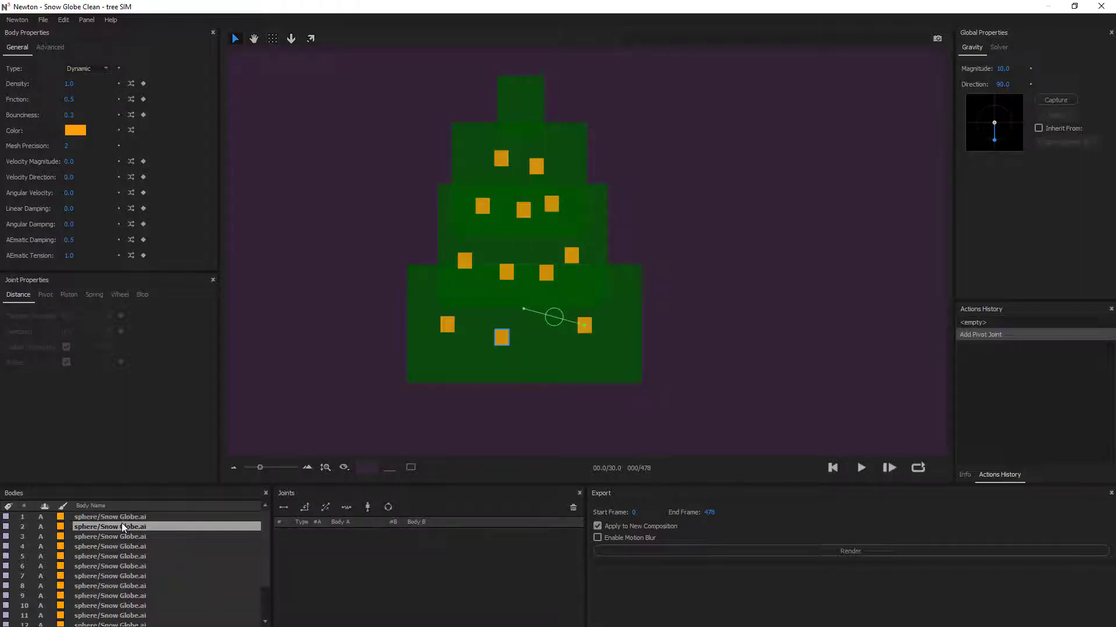
{"action": "left_click", "coordinate": [304, 507]}
{"action": "left_click", "coordinate": [110, 537], "text": "ctrl"}
{"action": "left_click", "coordinate": [304, 507]}
- Connect each of the four spheres in the second row from the bottom to tree med with a pivot joint
{"action": "left_click", "coordinate": [461, 267]}
{"action": "left_click", "coordinate": [110, 556]}
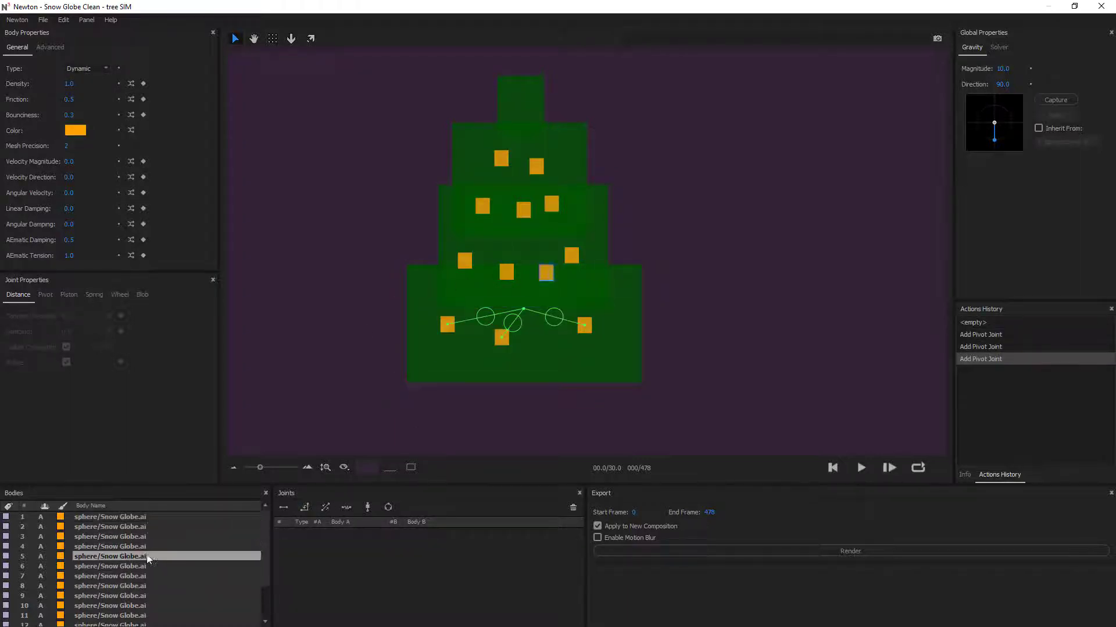
{"action": "left_click", "coordinate": [442, 299], "text": "ctrl"}
{"action": "left_click", "coordinate": [305, 508]}
{"action": "left_click", "coordinate": [305, 507]}
{"action": "left_click", "coordinate": [507, 272]}
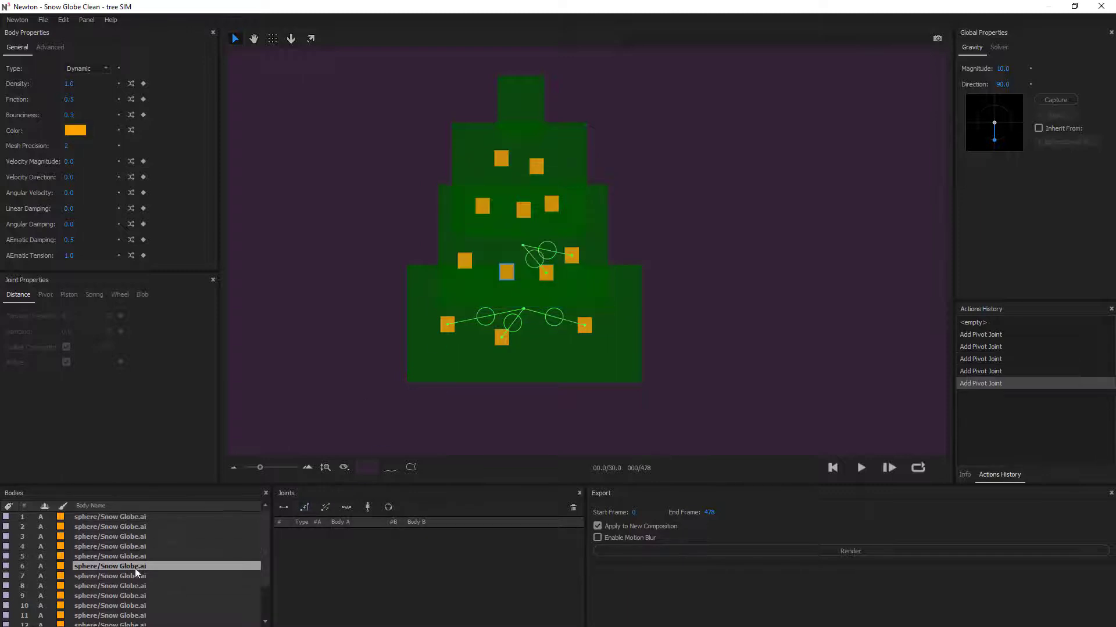
{"action": "left_click", "coordinate": [445, 290], "text": "ctrl"}
{"action": "left_click", "coordinate": [305, 508]}
{"action": "left_click", "coordinate": [465, 261]}
{"action": "left_click", "coordinate": [445, 288], "text": "ctrl"}
{"action": "left_click", "coordinate": [304, 507]}
- Connect each of the three spheres in the next row up to tree med with a pivot joint
{"action": "left_click", "coordinate": [503, 211]}
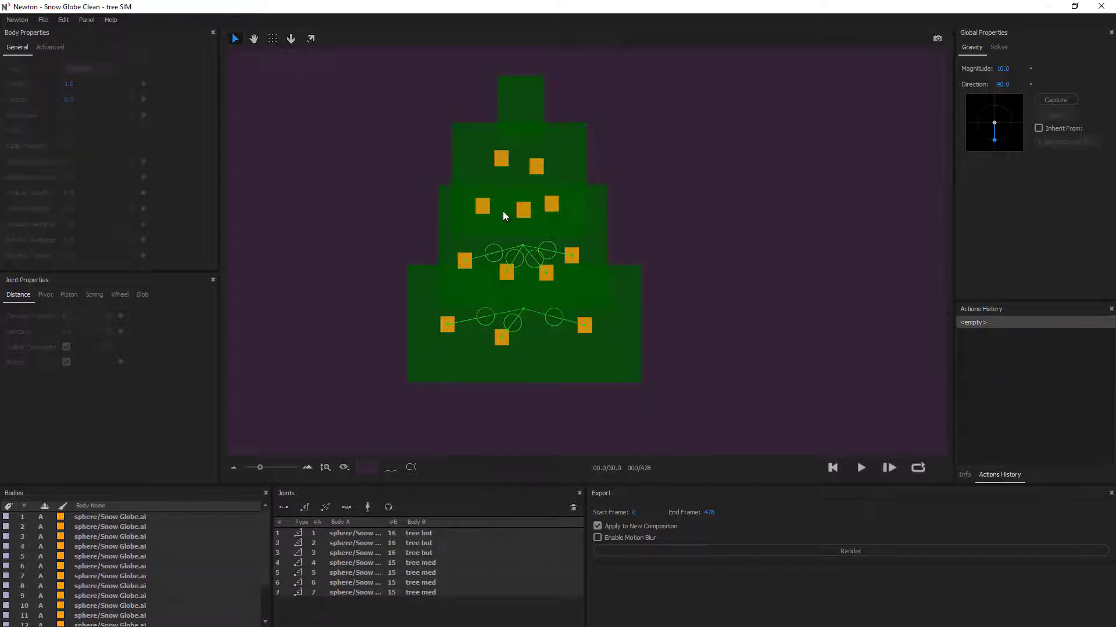
{"action": "left_click", "coordinate": [131, 582]}
{"action": "left_click", "coordinate": [442, 218], "text": "ctrl"}
{"action": "left_click", "coordinate": [304, 507]}
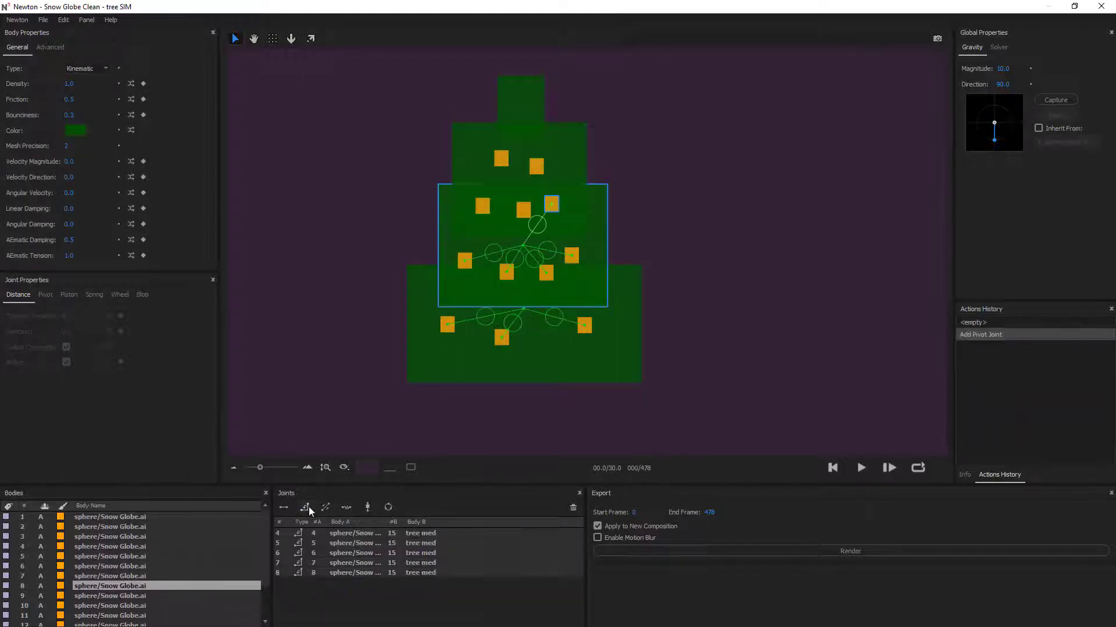
{"action": "left_click", "coordinate": [111, 596]}
{"action": "left_click", "coordinate": [445, 291], "text": "ctrl"}
{"action": "left_click", "coordinate": [305, 507]}
{"action": "left_click", "coordinate": [110, 606]}
{"action": "left_click", "coordinate": [445, 291], "text": "ctrl"}
{"action": "left_click", "coordinate": [305, 507]}
- Connect the two uppermost spheres to the tree top body with pivot joints
{"action": "left_click", "coordinate": [585, 145]}
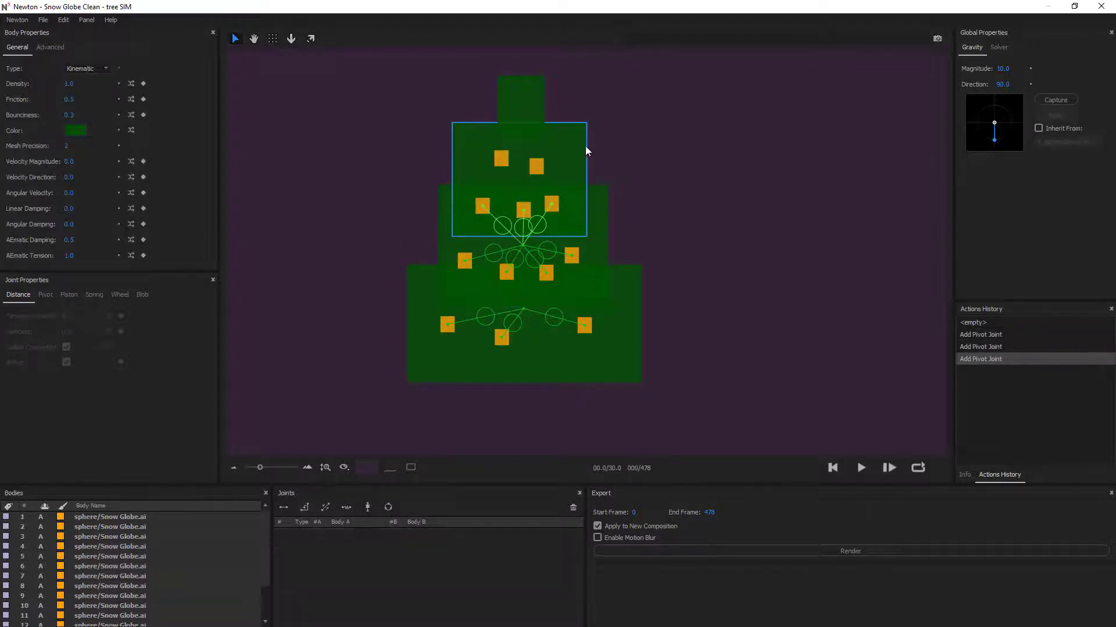
{"action": "left_click", "coordinate": [536, 167]}
{"action": "left_click", "coordinate": [459, 168], "text": "ctrl"}
{"action": "left_click", "coordinate": [304, 507]}
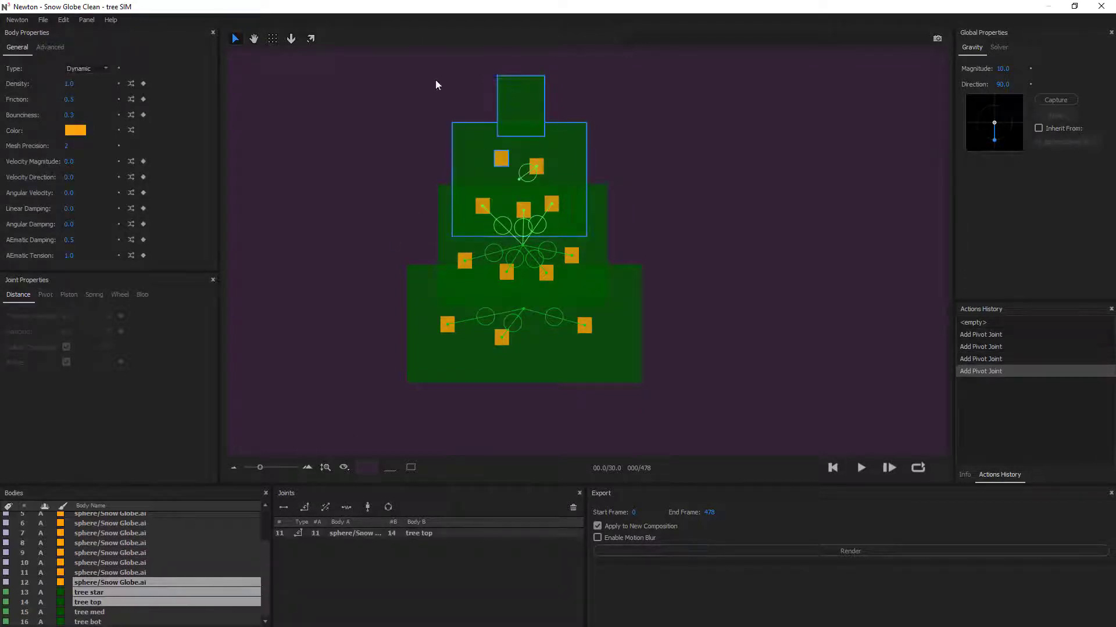
{"action": "left_click", "coordinate": [334, 280]}
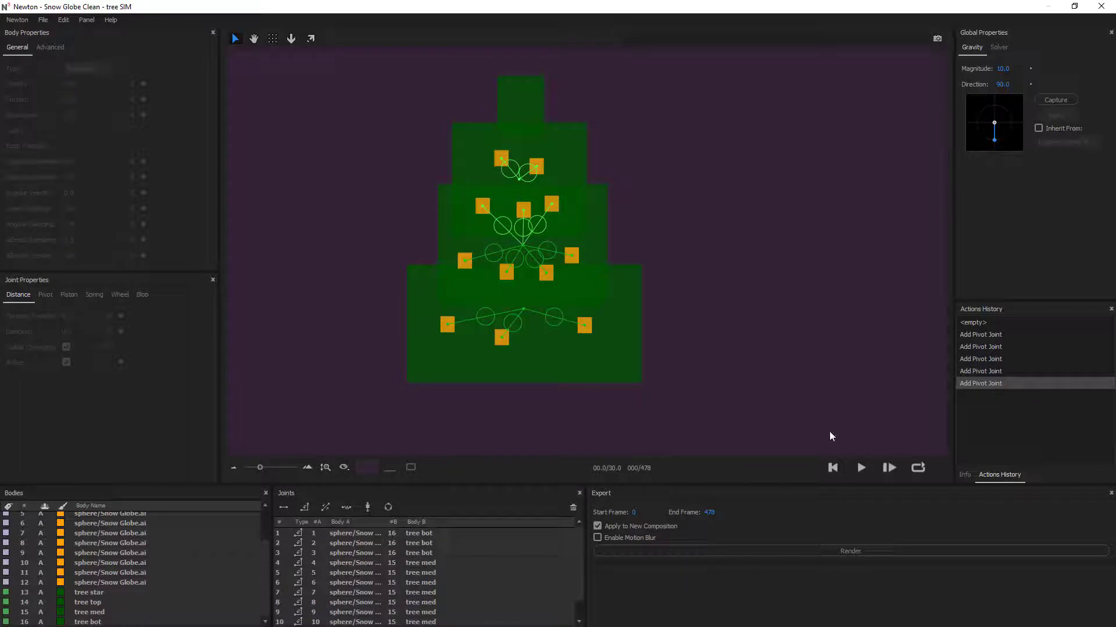
- Disable Collide Connected on all the pivot joints, then preview the simulation and rewind it
{"action": "left_click", "coordinate": [348, 572]}
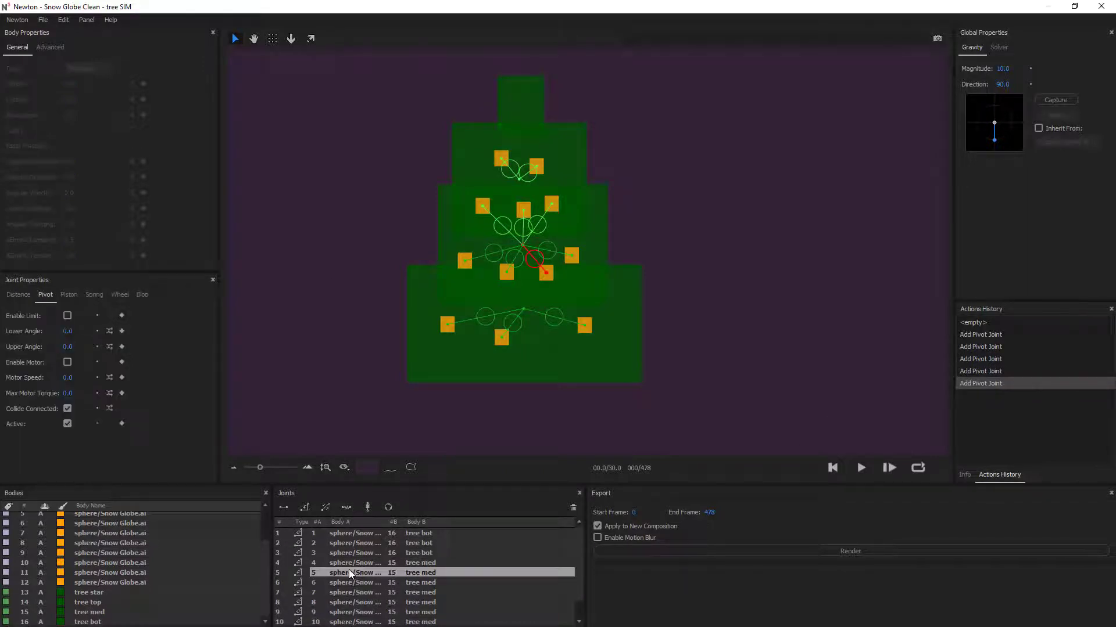
{"action": "key", "text": "ctrl+a"}
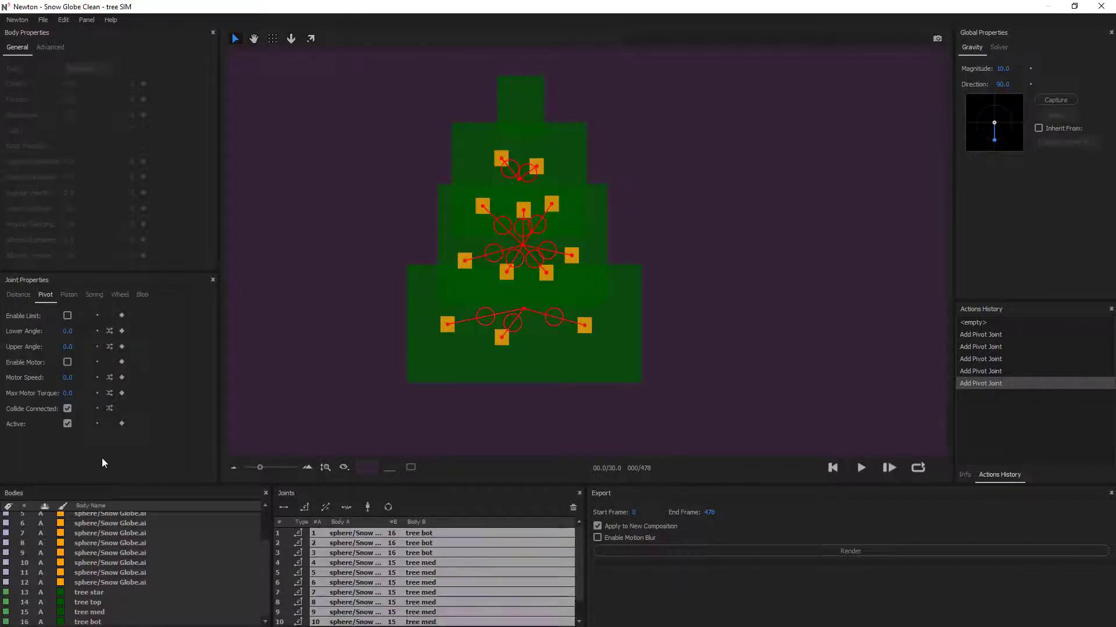
{"action": "left_click", "coordinate": [67, 409]}
{"action": "left_click", "coordinate": [595, 388]}
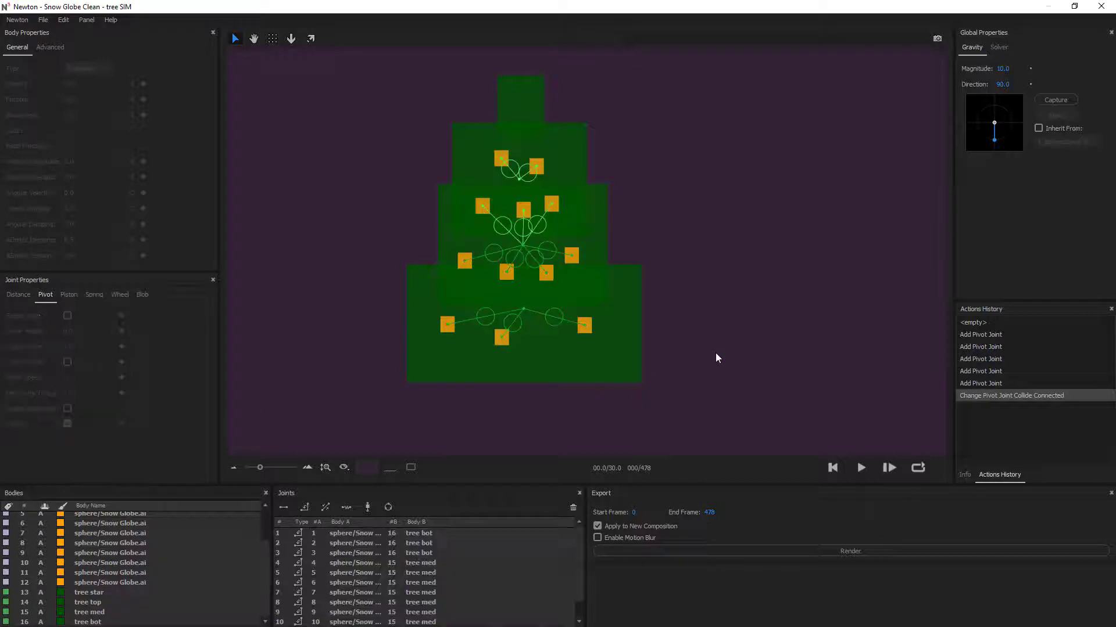
{"action": "left_click", "coordinate": [861, 468]}
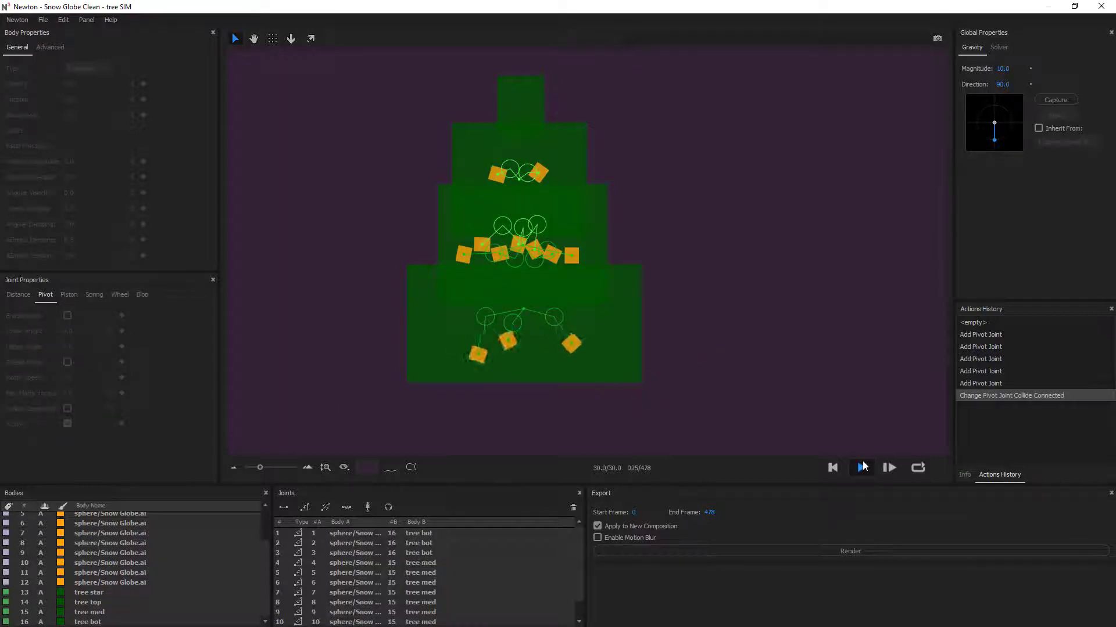
{"action": "left_click", "coordinate": [832, 467]}
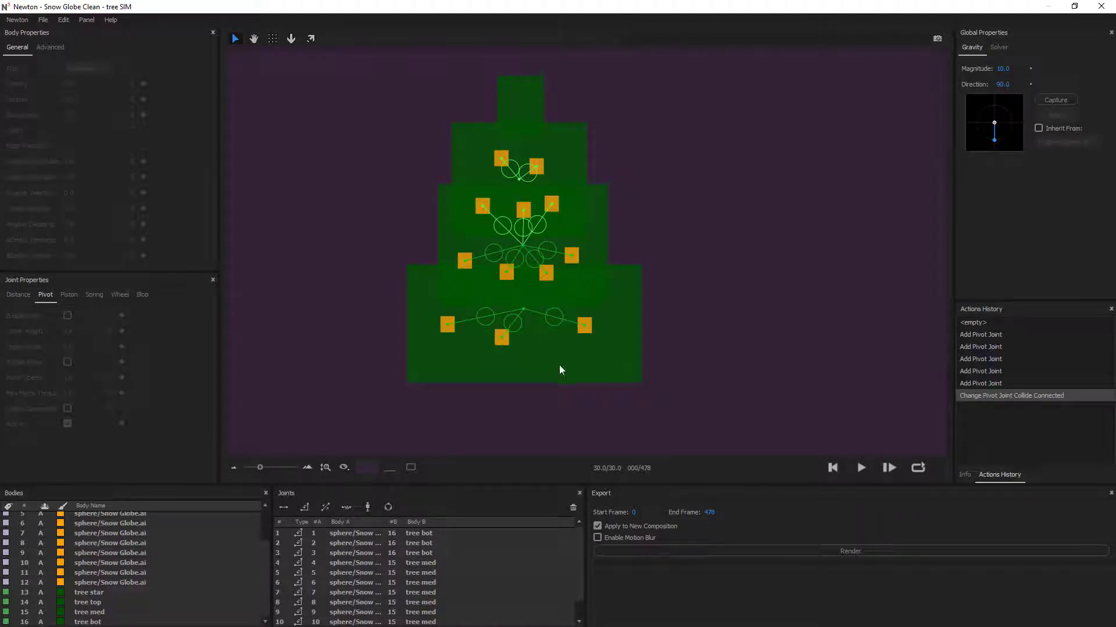
- Move the anchors of the three tree bot pivot joints to just above their spheres
{"action": "left_click", "coordinate": [361, 534]}
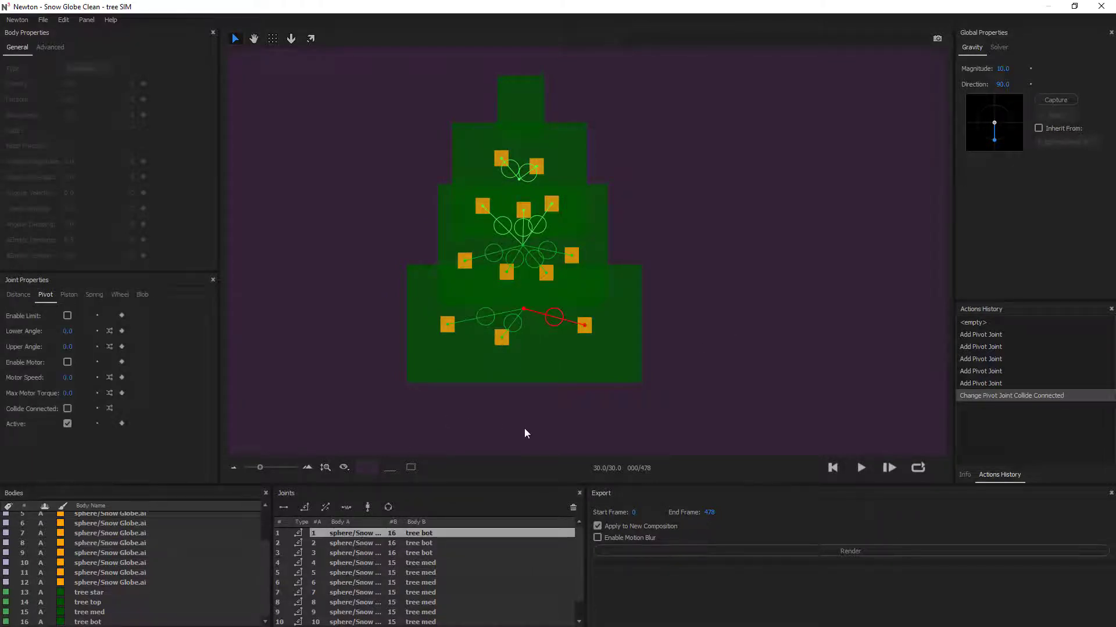
{"action": "scroll", "coordinate": [526, 426], "scroll_direction": "up", "scroll_amount": 3}
{"action": "left_click", "coordinate": [272, 38]}
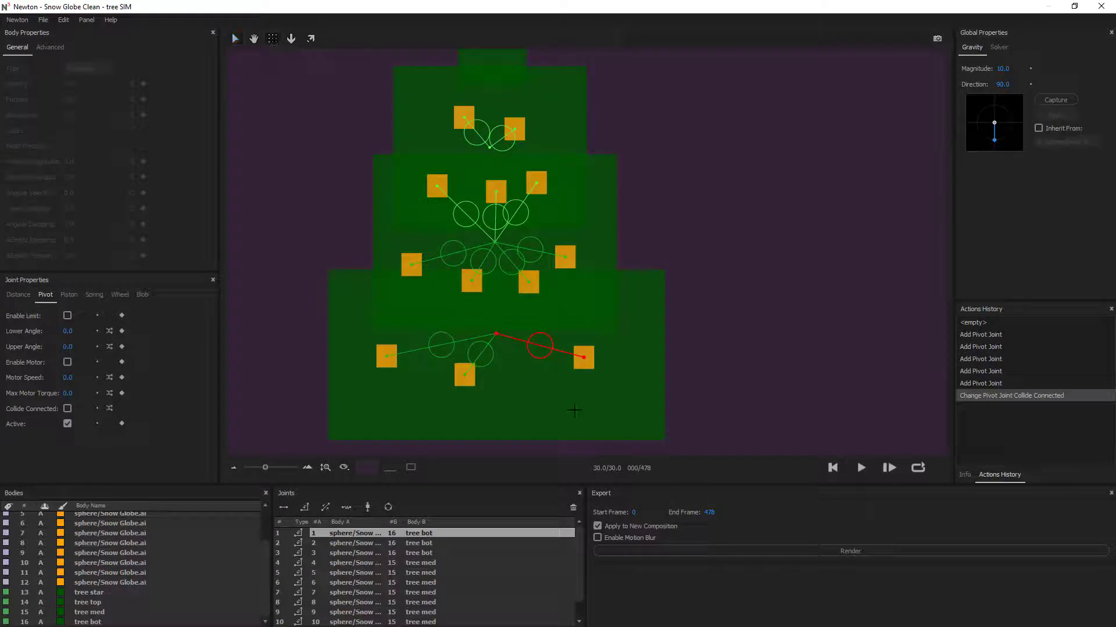
{"action": "left_click_drag", "start_coordinate": [540, 346], "coordinate": [582, 344]}
{"action": "left_click_drag", "start_coordinate": [480, 354], "coordinate": [387, 353]}
- Move the anchors of the pivot joints on the four-sphere tree med row to just above their spheres
{"action": "left_click", "coordinate": [548, 253]}
{"action": "scroll", "coordinate": [548, 253], "scroll_direction": "up", "scroll_amount": 1}
{"action": "left_click_drag", "start_coordinate": [536, 253], "coordinate": [558, 256]}
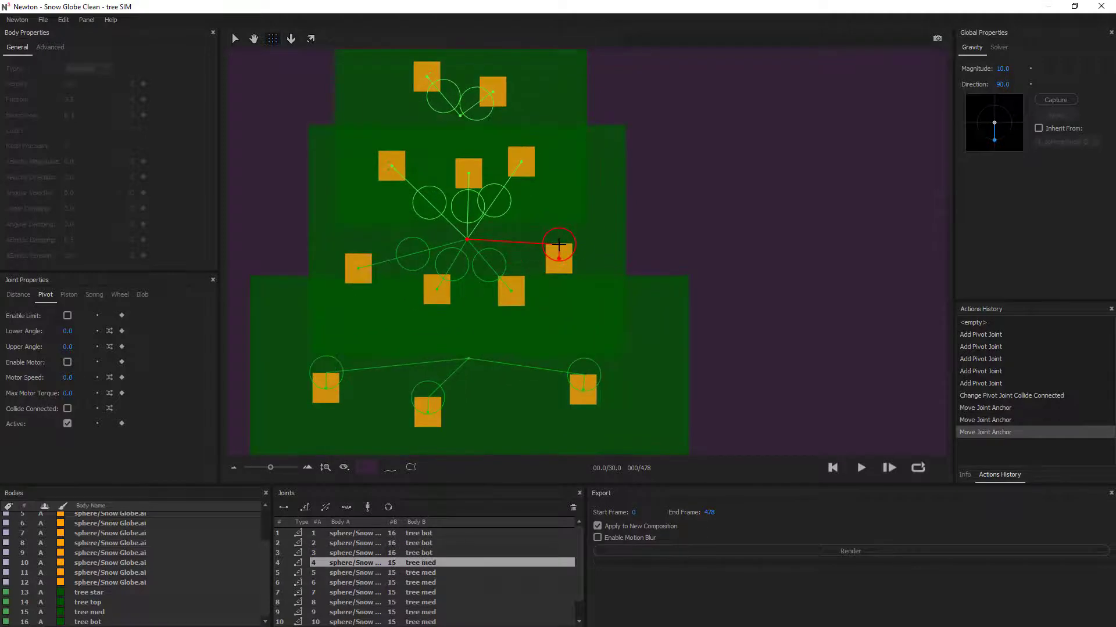
{"action": "left_click", "coordinate": [489, 264]}
{"action": "left_click_drag", "start_coordinate": [488, 265], "coordinate": [511, 290]}
{"action": "key", "text": "Down"}
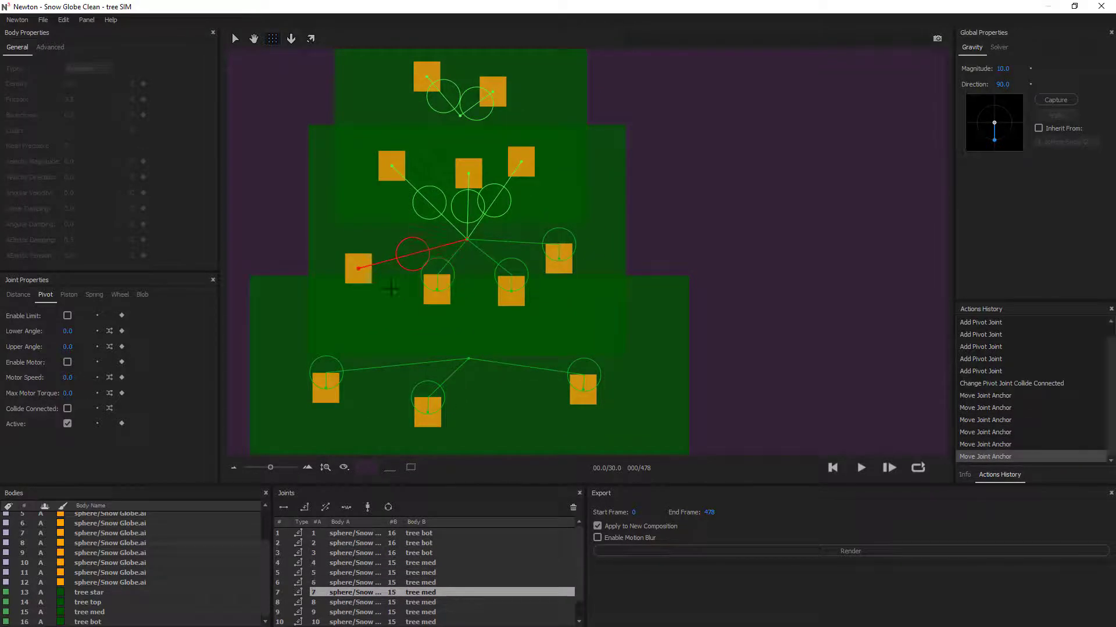
{"action": "key", "text": "Down"}
- Move the anchors of the tree med joints in the three-sphere row above to just over their spheres
{"action": "left_click_drag", "start_coordinate": [467, 206], "coordinate": [467, 157]}
{"action": "left_click_drag", "start_coordinate": [430, 203], "coordinate": [390, 151]}
{"action": "key", "text": "Down"}
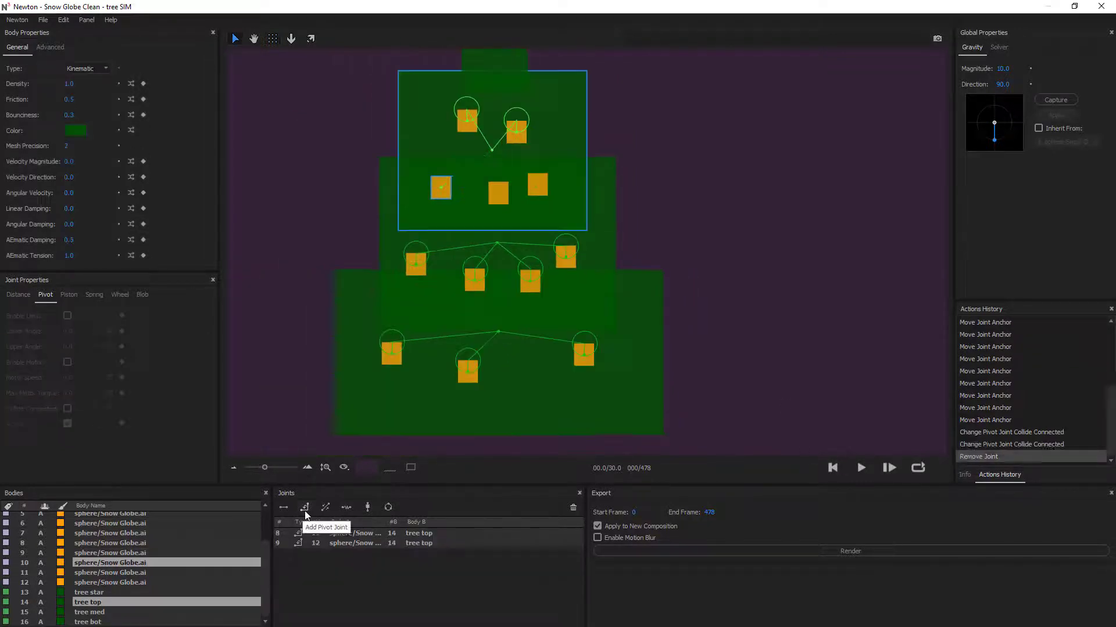
- Connect sphere bodies 10, 9 and 8 in the three-sphere row to tree top with pivot joints
{"action": "left_click", "coordinate": [304, 509]}
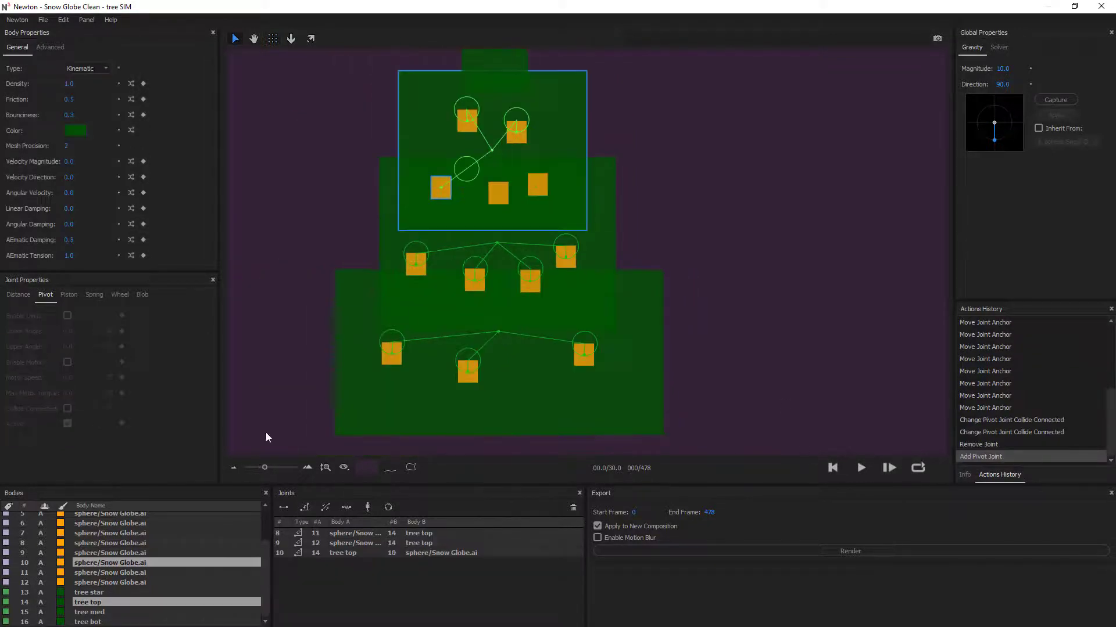
{"action": "left_click", "coordinate": [135, 552], "text": "ctrl"}
{"action": "left_click", "coordinate": [134, 562], "text": "ctrl"}
{"action": "left_click", "coordinate": [304, 509]}
{"action": "left_click", "coordinate": [135, 552], "text": "ctrl"}
{"action": "left_click", "coordinate": [135, 542], "text": "ctrl"}
{"action": "left_click", "coordinate": [305, 509]}
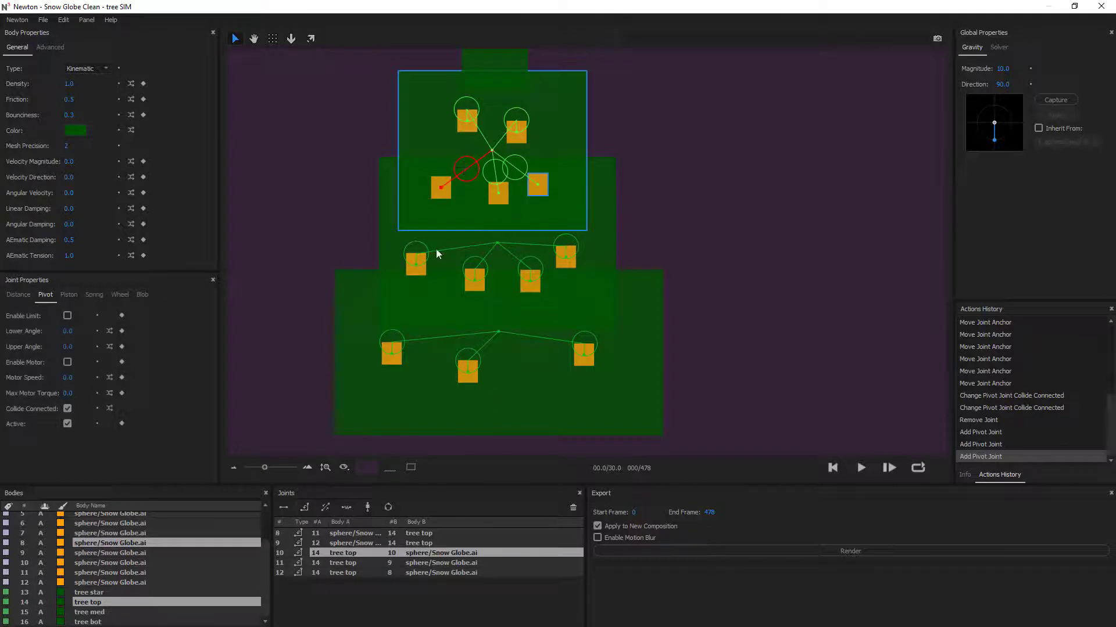
- Move the anchors of the three new tree top joints to just above their spheres, and preview and rewind the simulation
{"action": "left_click_drag", "start_coordinate": [466, 169], "coordinate": [537, 173]}
{"action": "left_click", "coordinate": [515, 168]}
{"action": "left_click", "coordinate": [860, 473]}
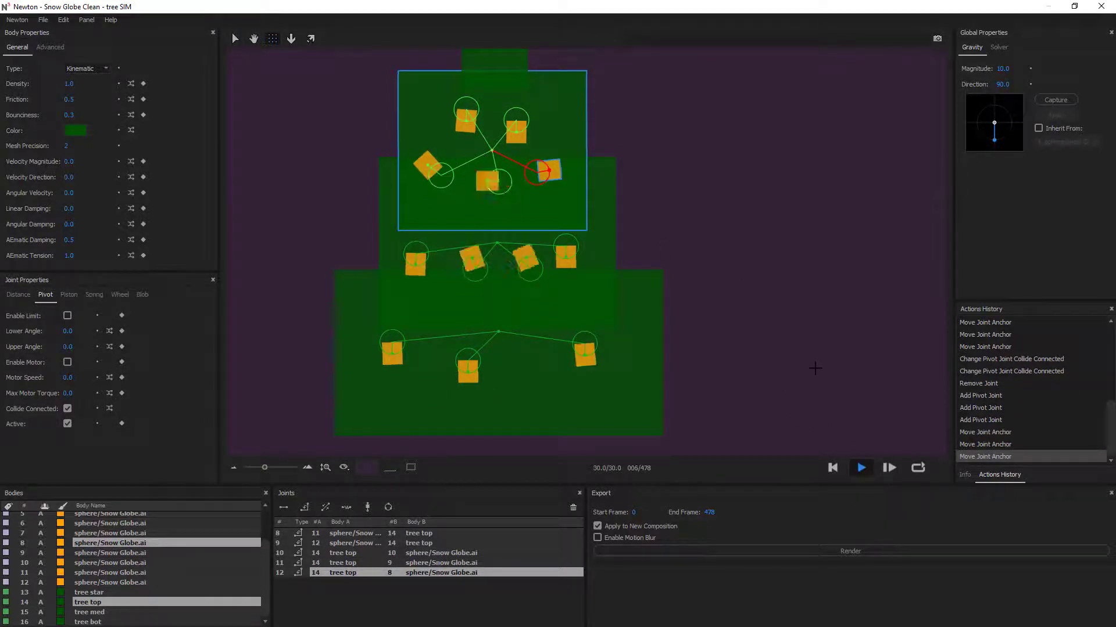
{"action": "left_click", "coordinate": [835, 470]}
- Disable Collide Connected on the three new tree top pivot joints, and preview and rewind the simulation
{"action": "left_click_drag", "start_coordinate": [348, 553], "coordinate": [355, 575]}
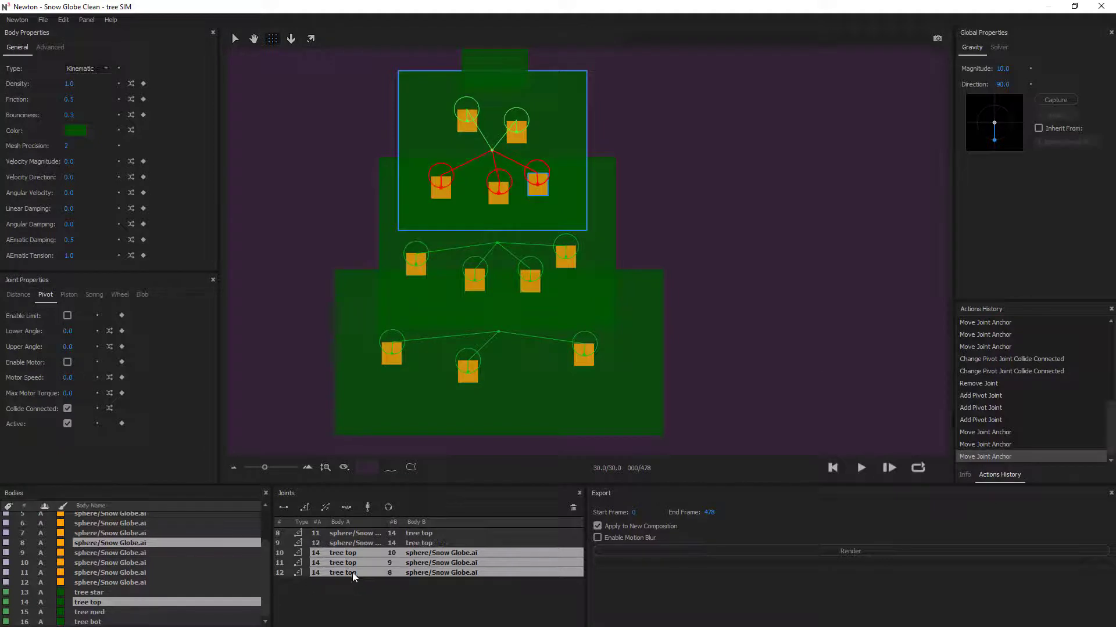
{"action": "left_click", "coordinate": [68, 408]}
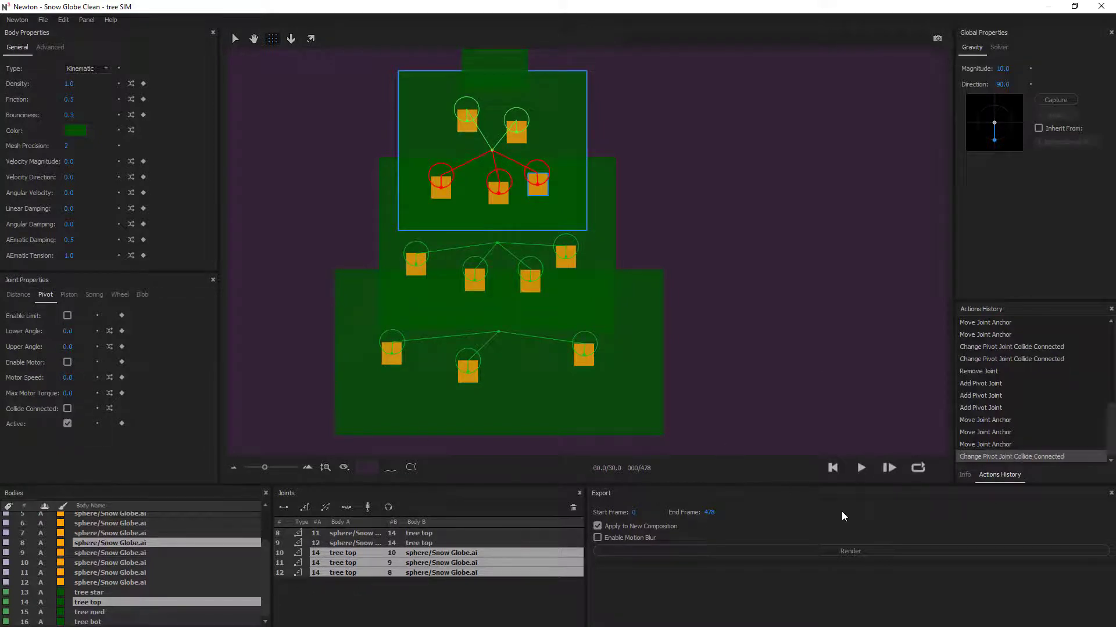
{"action": "left_click", "coordinate": [861, 468]}
{"action": "left_click", "coordinate": [832, 468]}
- Stop all sphere bodies from colliding with group A, and preview and rewind the simulation
{"action": "key", "text": "v"}
{"action": "scroll", "coordinate": [636, 302], "scroll_direction": "down", "scroll_amount": 4}
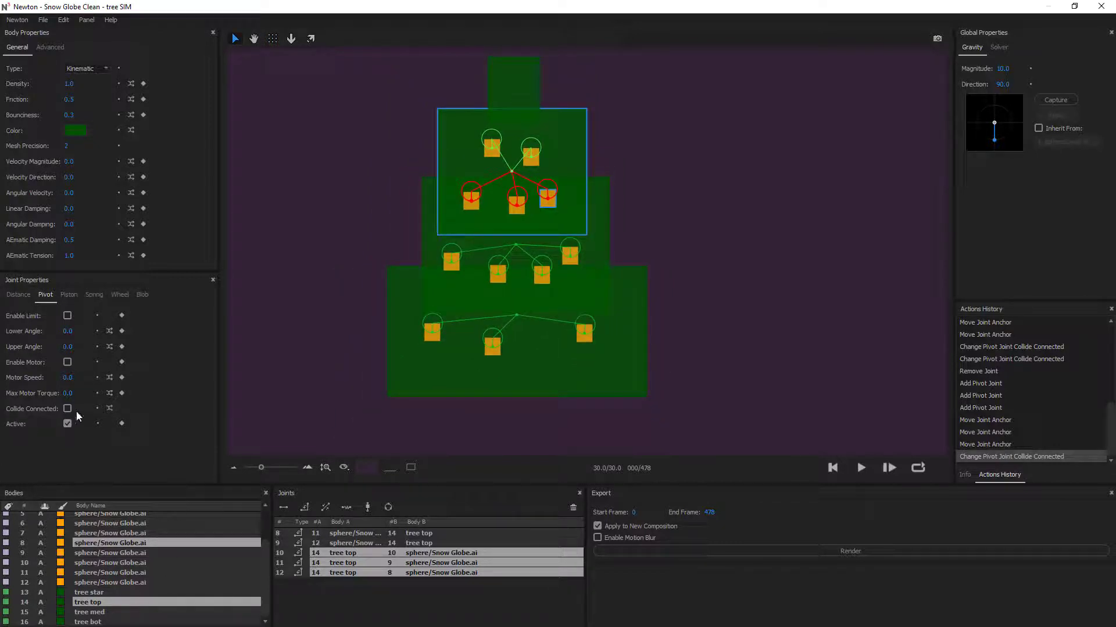
{"action": "left_click", "coordinate": [814, 376]}
{"action": "left_click", "coordinate": [133, 554]}
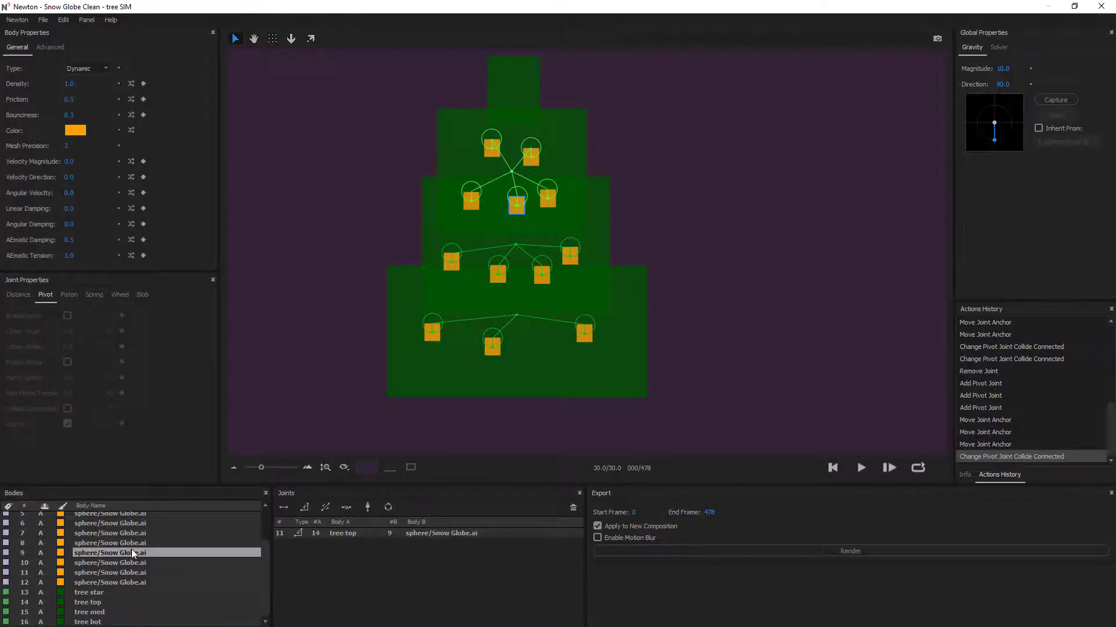
{"action": "key", "text": "c"}
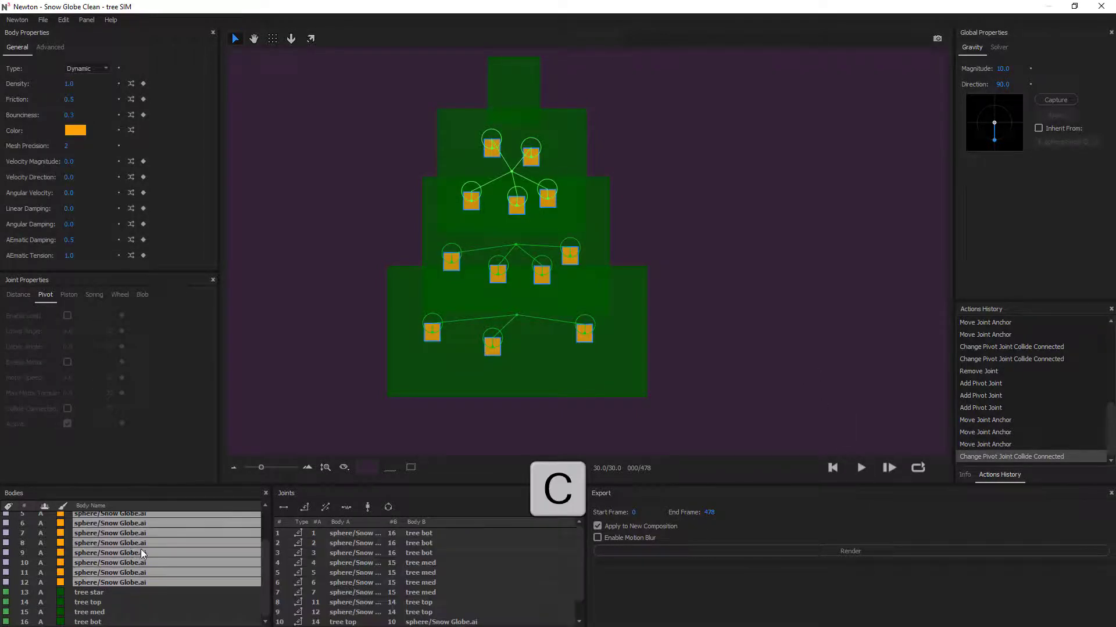
{"action": "left_click", "coordinate": [57, 46]}
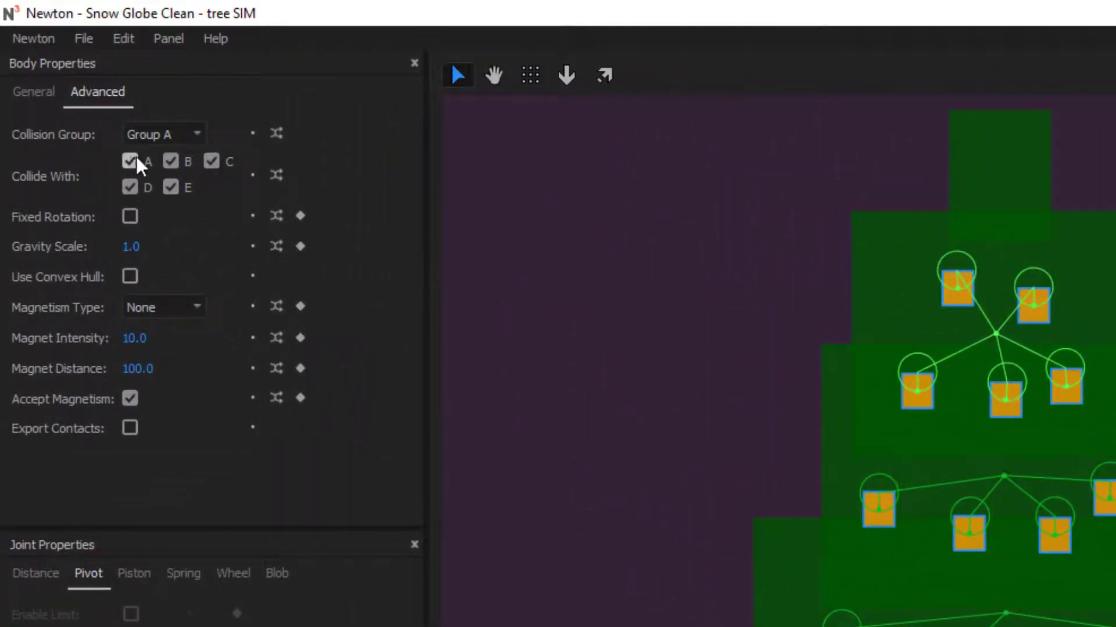
{"action": "left_click", "coordinate": [131, 162]}
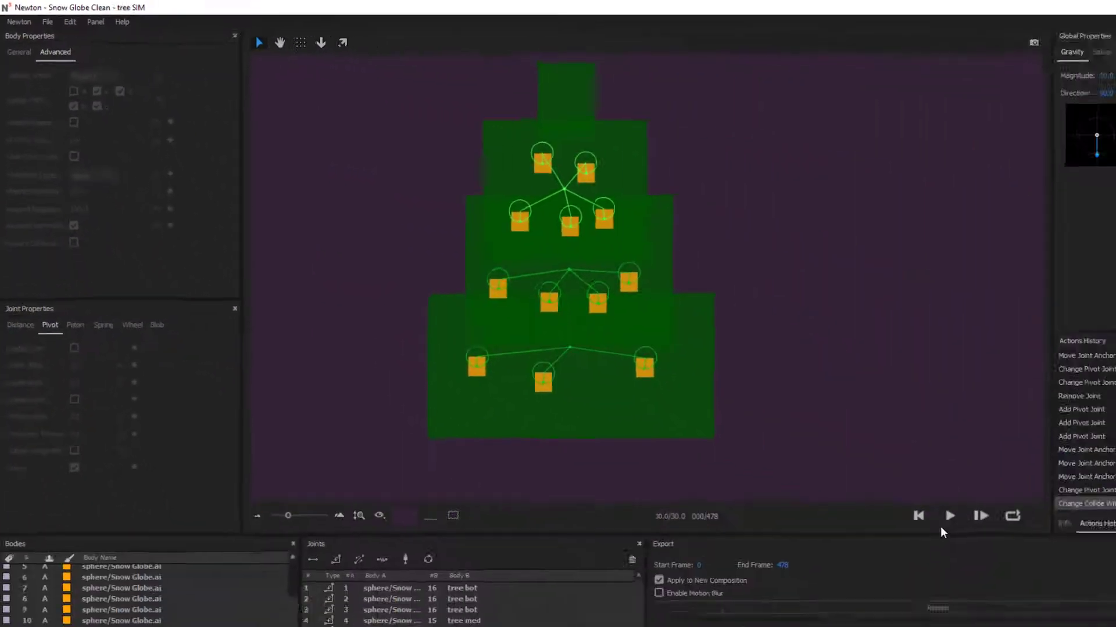
{"action": "left_click", "coordinate": [949, 516]}
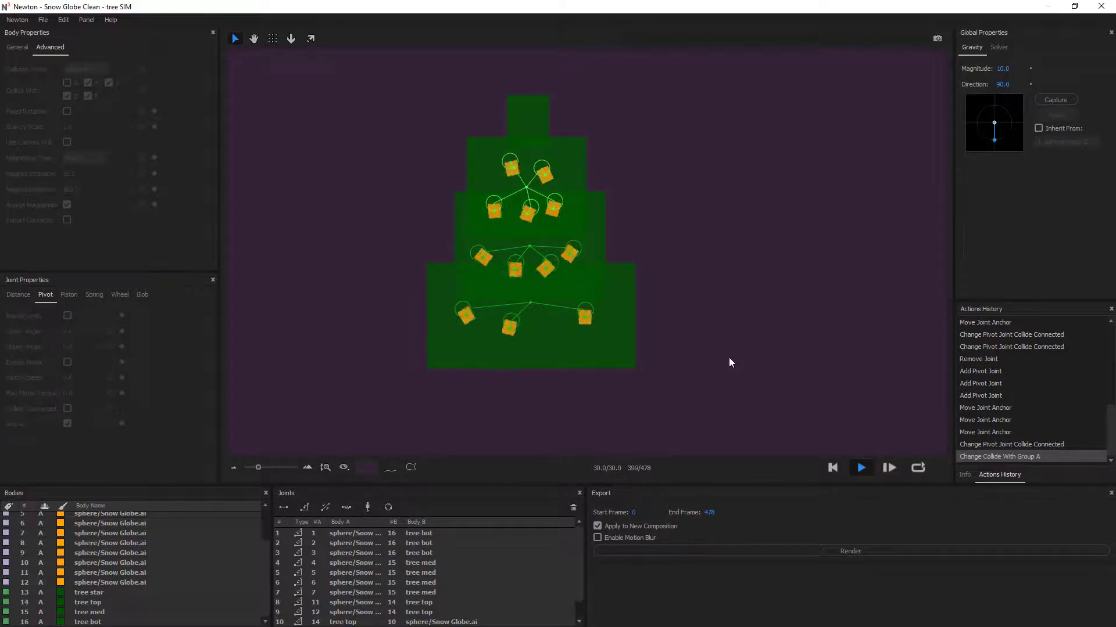
{"action": "left_click", "coordinate": [829, 467]}
- Select all sphere bodies, set their Angular Damping to 1, and preview and rewind the simulation
{"action": "left_click", "coordinate": [130, 563]}
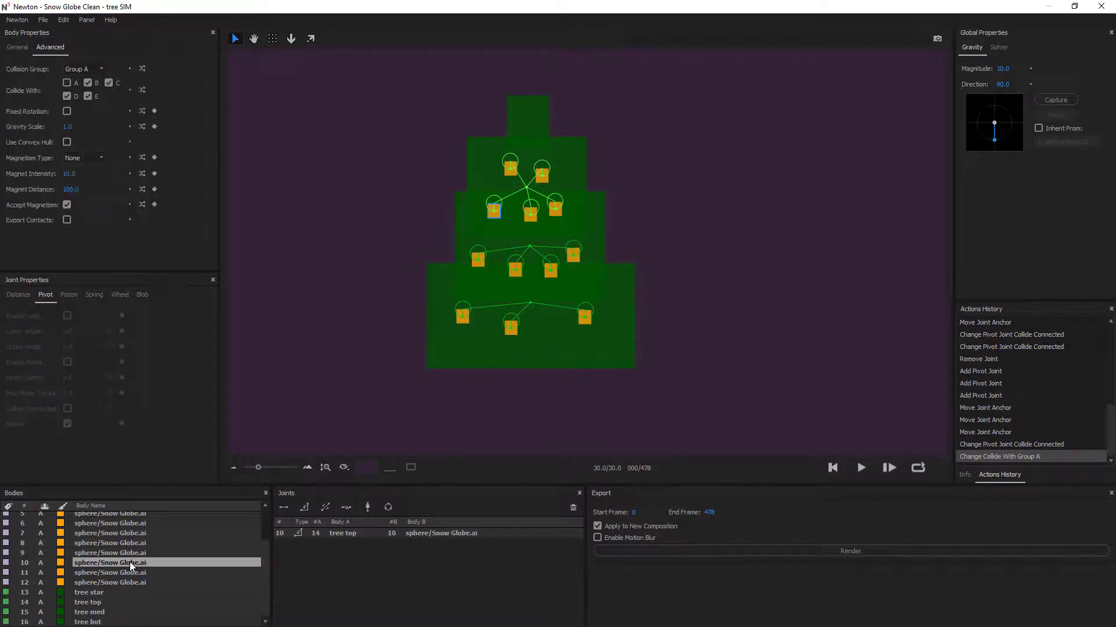
{"action": "key", "text": "c"}
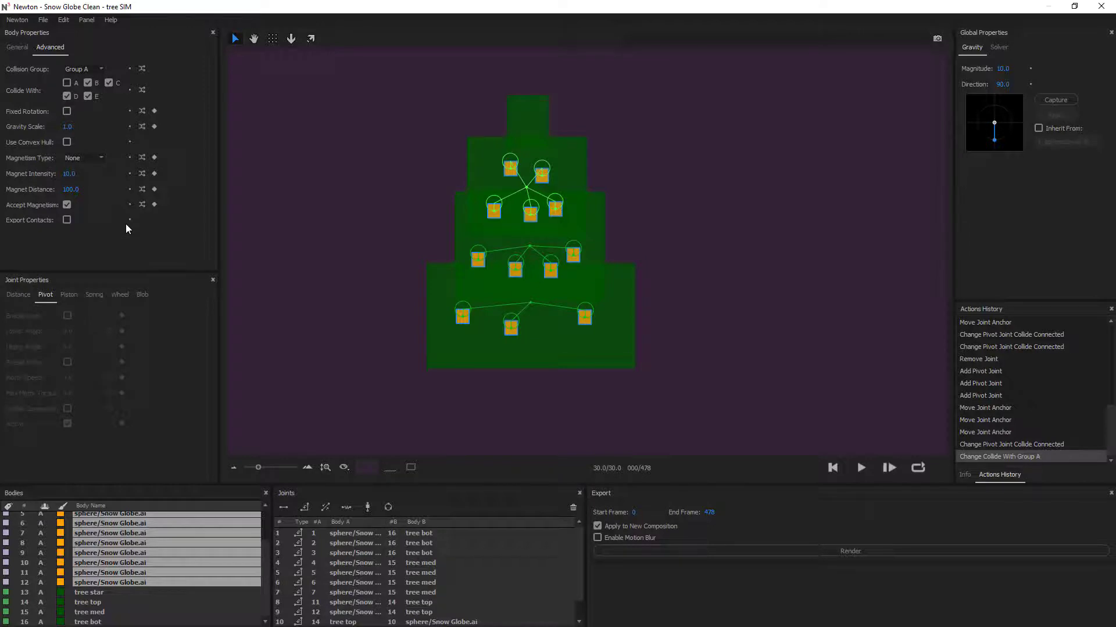
{"action": "left_click", "coordinate": [19, 49]}
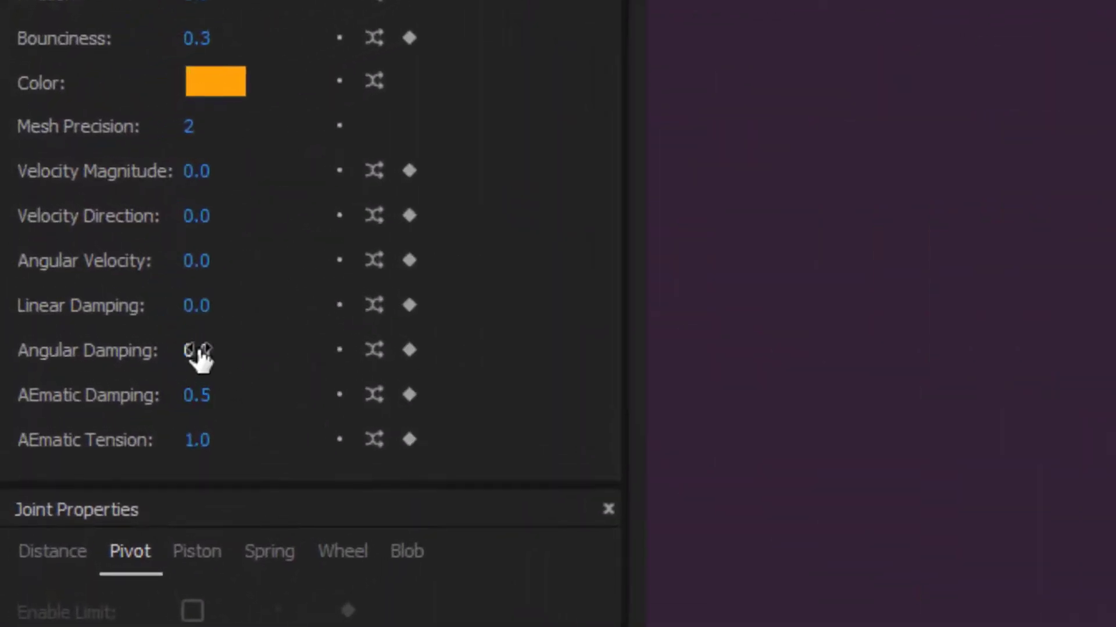
{"action": "left_click", "coordinate": [198, 350]}
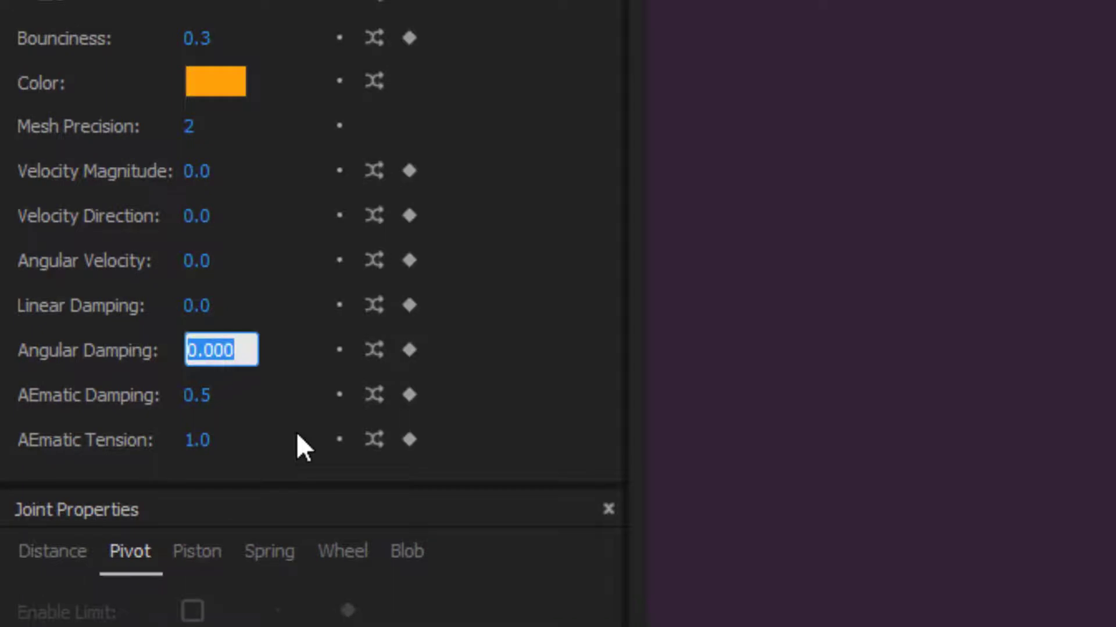
{"action": "type", "text": "0.3"}
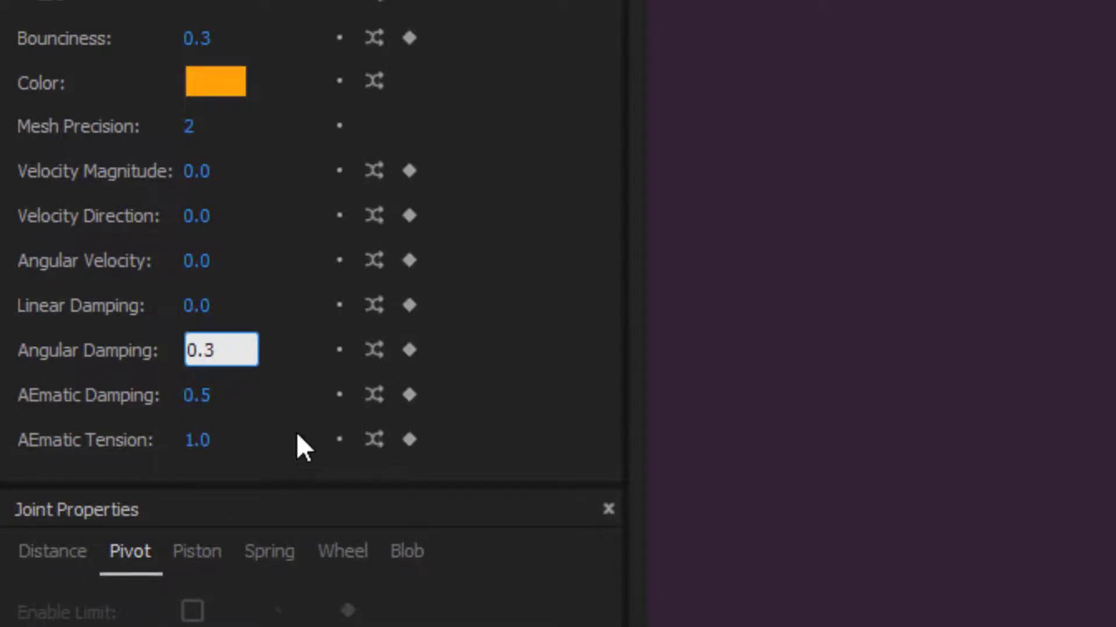
{"action": "key", "text": "BackSpace"}
{"action": "key", "text": "BackSpace"}
{"action": "key", "text": "BackSpace"}
{"action": "type", "text": "1"}
{"action": "key", "text": "Return"}
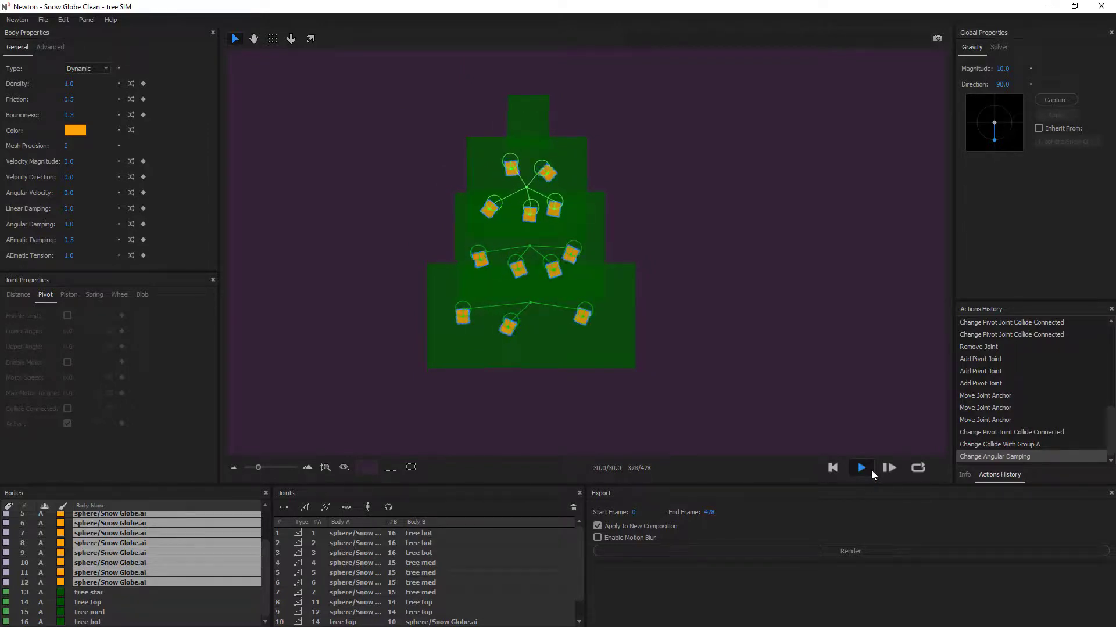
{"action": "left_click", "coordinate": [833, 471]}
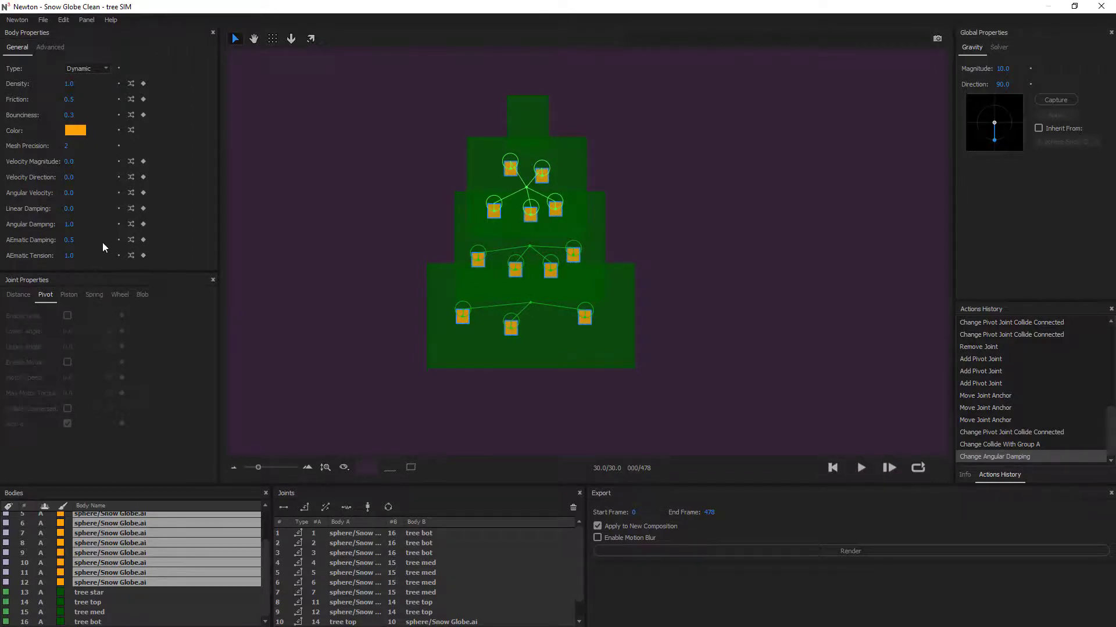
- Set the spheres' Angular Damping to 3 and, after a preview, render the simulation to a new composition
{"action": "left_click", "coordinate": [74, 227]}
{"action": "type", "text": "3"}
{"action": "key", "text": "Return"}
{"action": "key", "text": "space"}
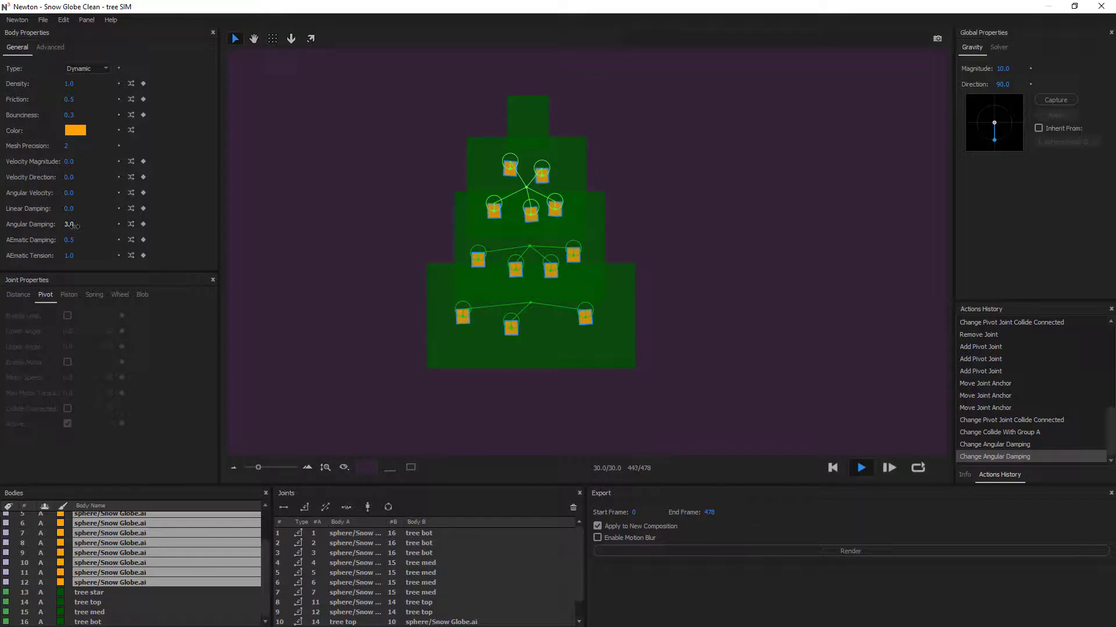
{"action": "left_click", "coordinate": [830, 464]}
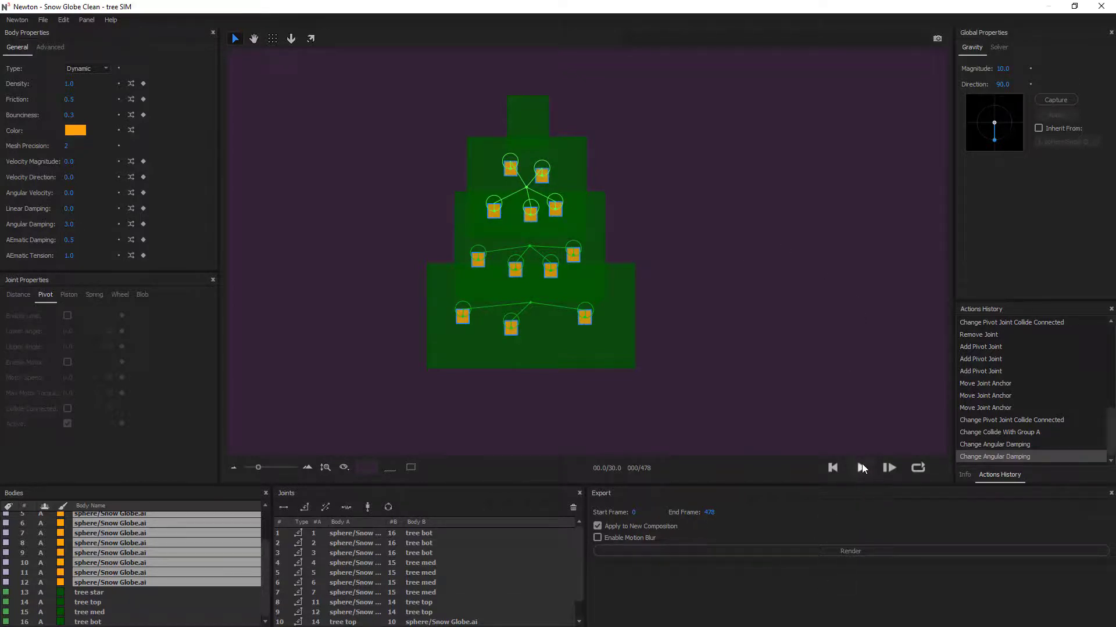
{"action": "left_click", "coordinate": [860, 549]}
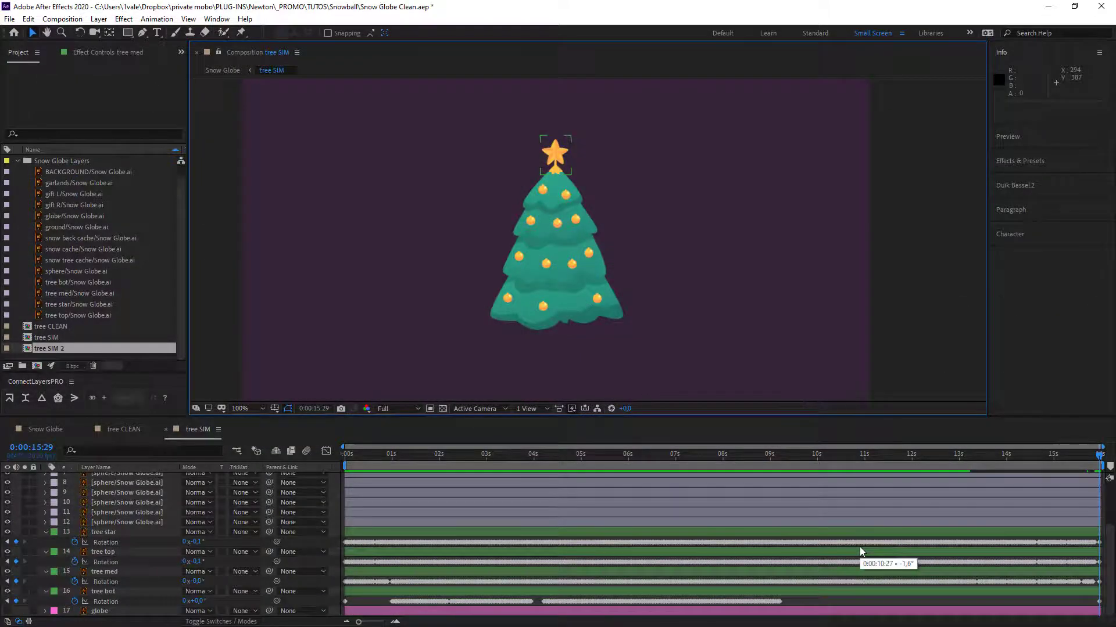
- Rename the rendered composition tree SIM 2 as "tree + sphere SIM" and open it
{"action": "left_click", "coordinate": [755, 549]}
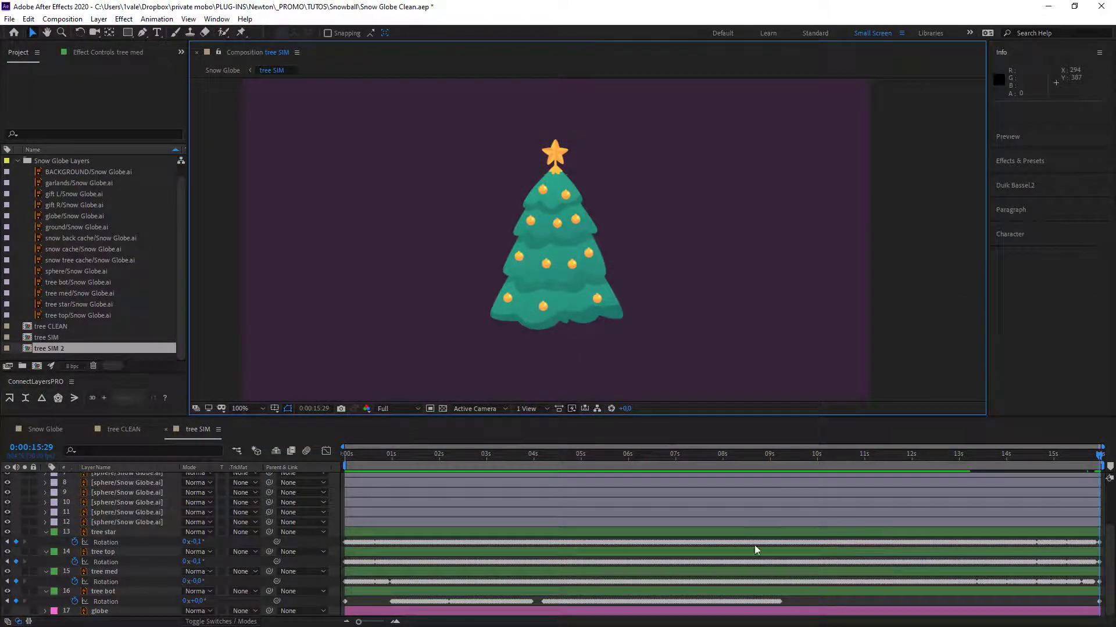
{"action": "left_click", "coordinate": [68, 349]}
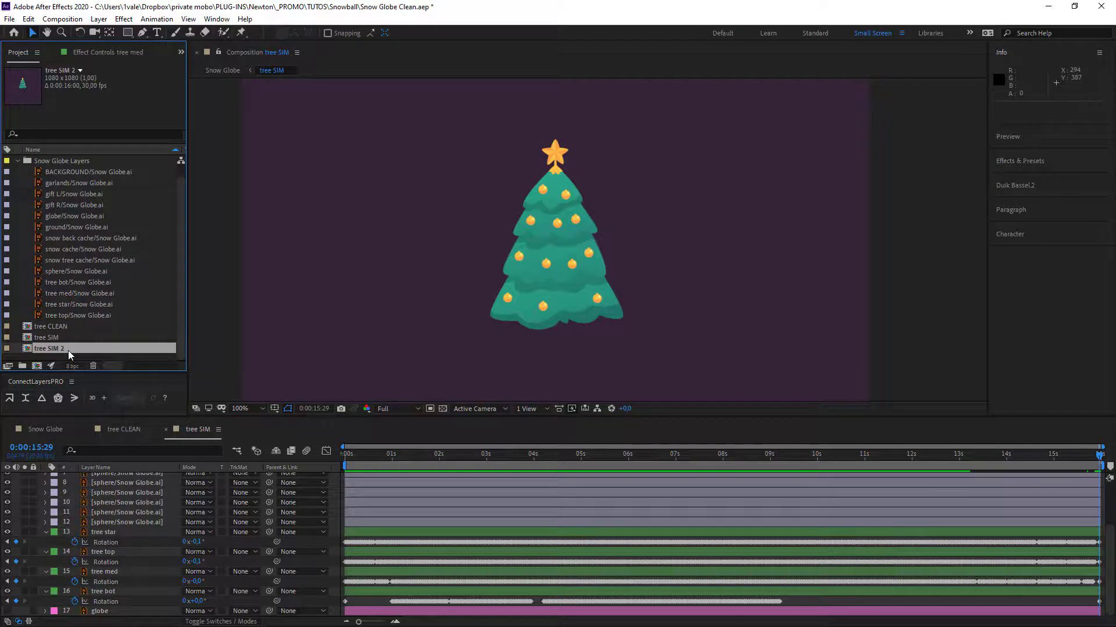
{"action": "key", "text": "Return"}
{"action": "type", "text": "tree SIM"}
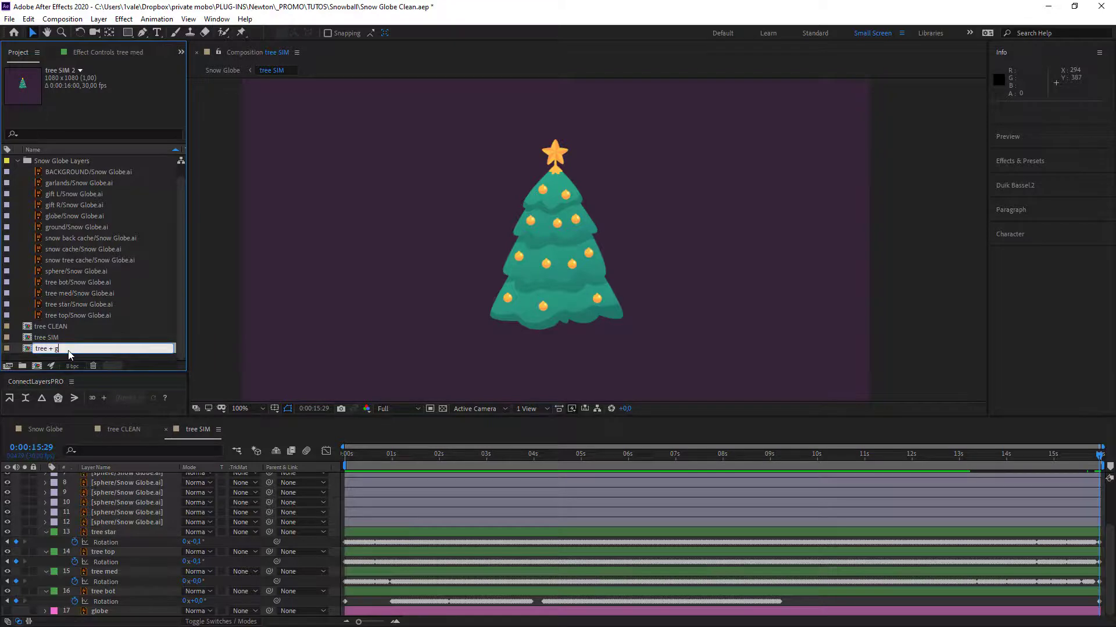
{"action": "key", "text": "BackSpace"}
{"action": "key", "text": "Return"}
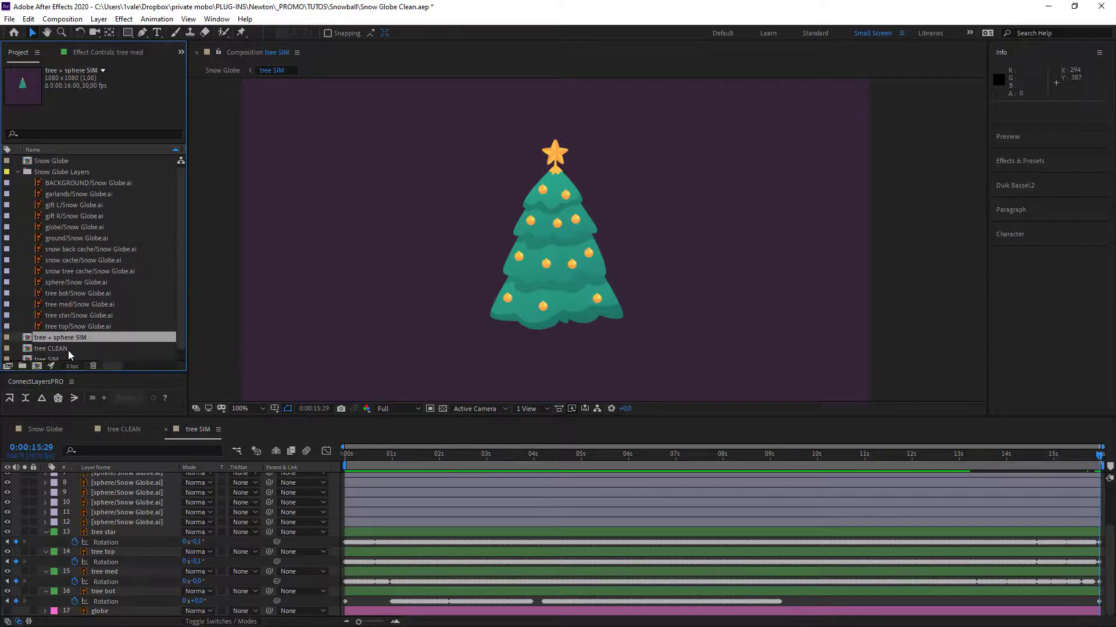
{"action": "double_click", "coordinate": [64, 337]}
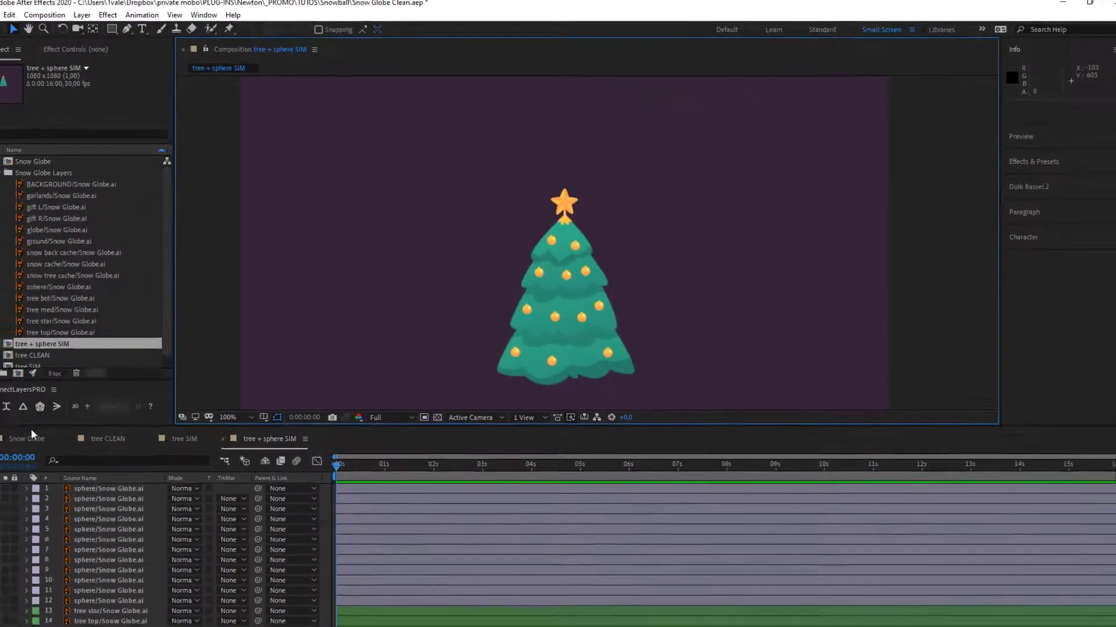
- Replace the tree SIM layer in the Snow Globe composition with tree + sphere SIM and play the animation
{"action": "left_click", "coordinate": [49, 429]}
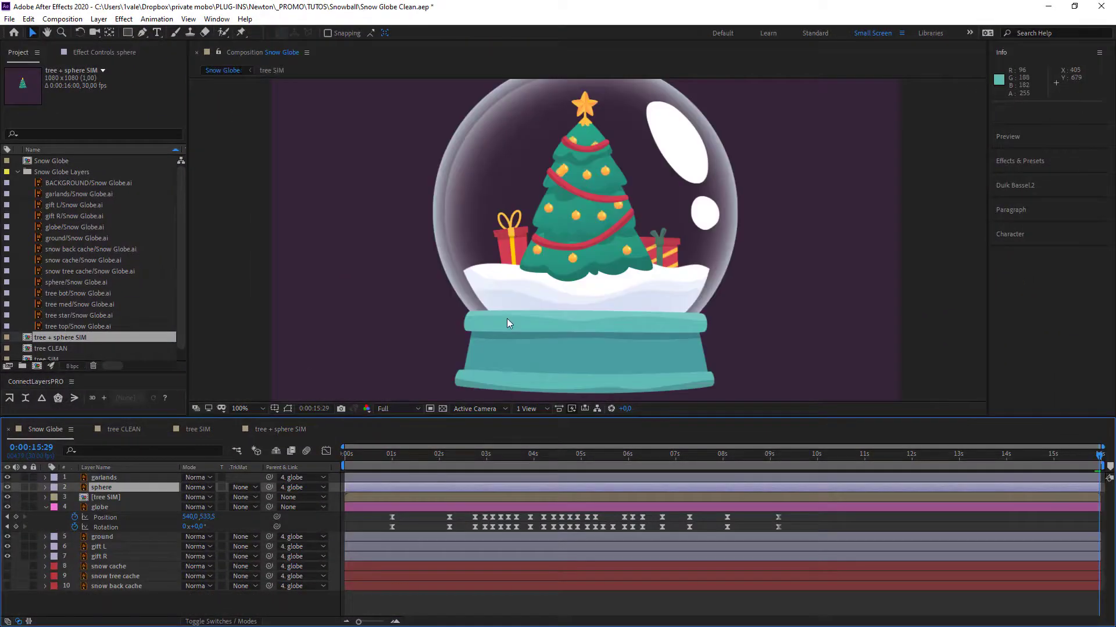
{"action": "left_click", "coordinate": [106, 499]}
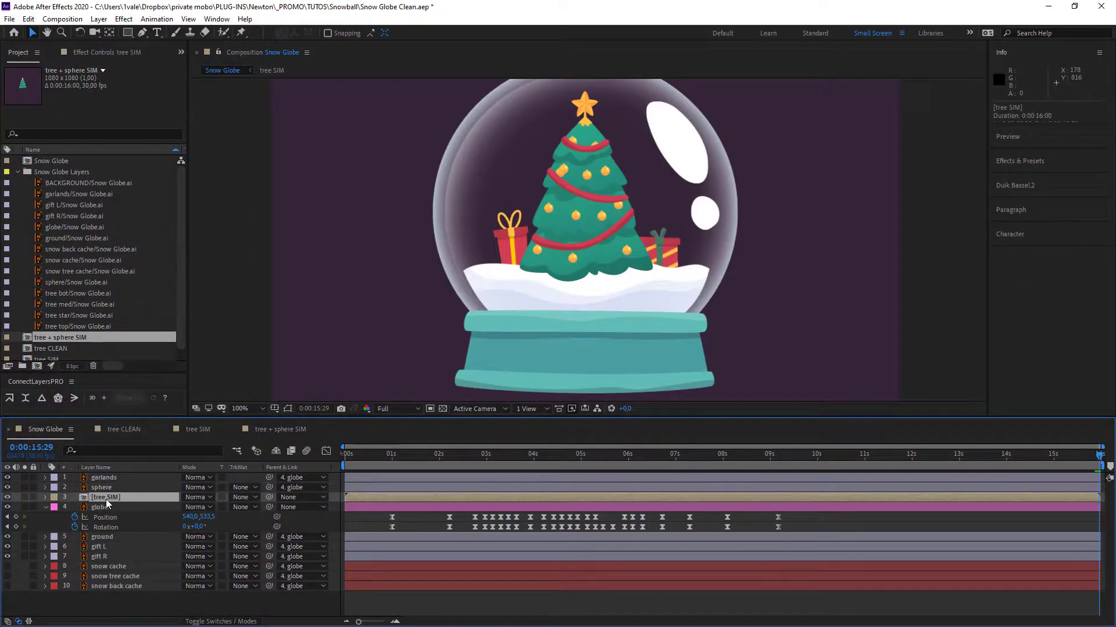
{"action": "scroll", "coordinate": [93, 344], "scroll_direction": "down", "scroll_amount": 1}
{"action": "left_click_drag", "start_coordinate": [73, 326], "coordinate": [372, 498]}
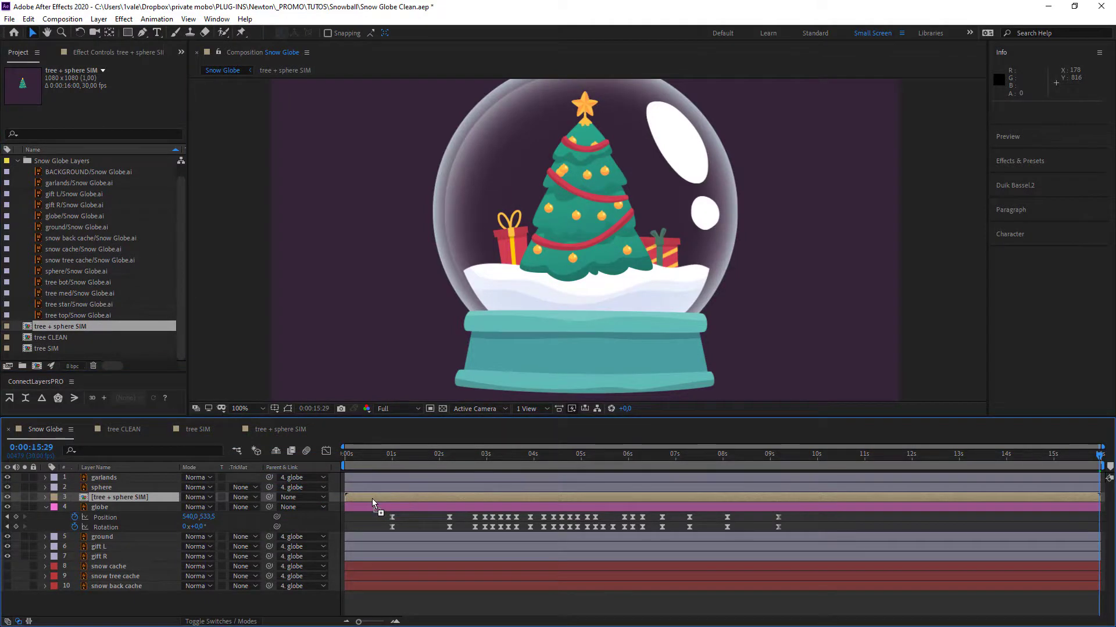
{"action": "key", "text": "space"}
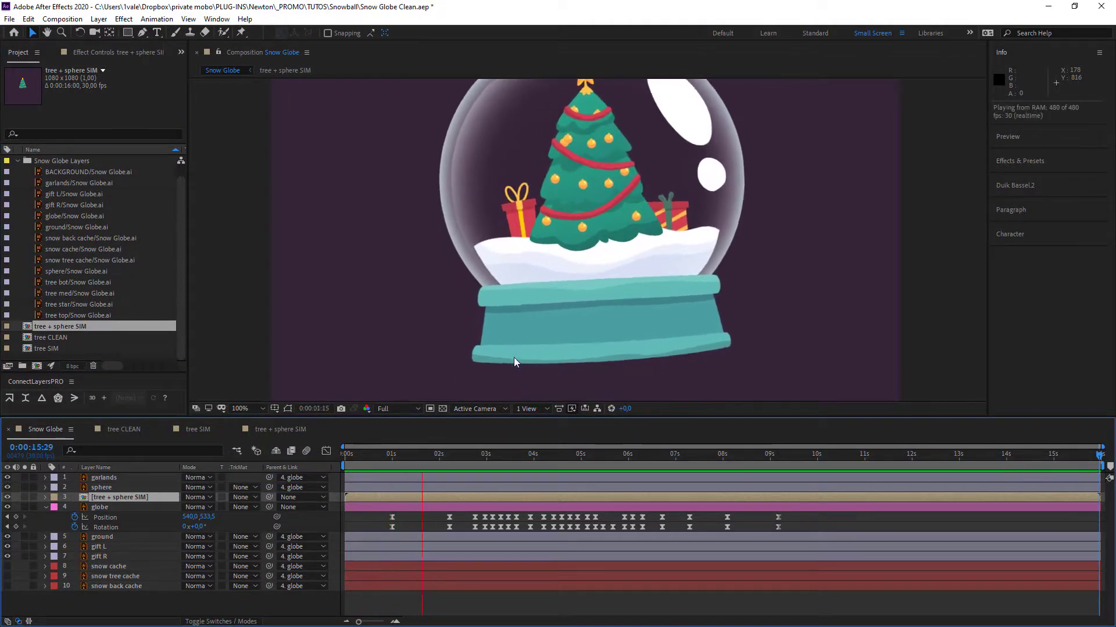